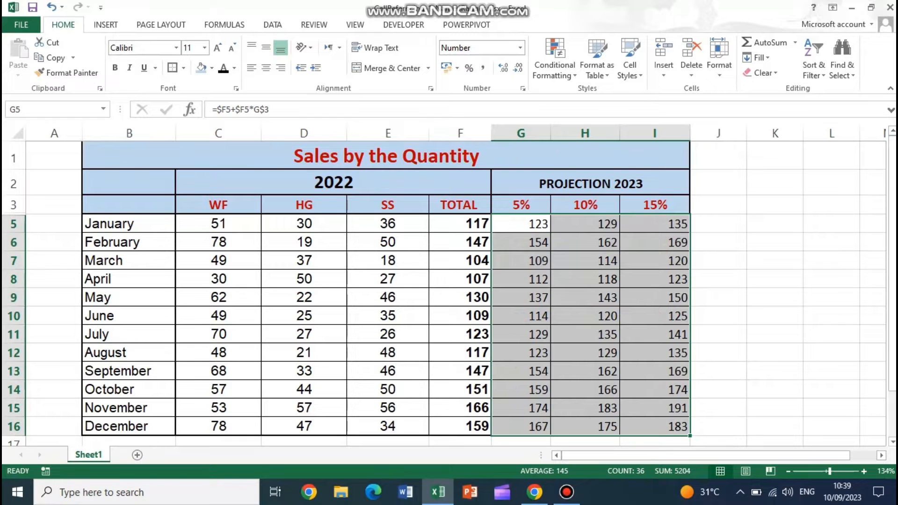
- Clear the 2023 projection values for all months in G5:I16
drag(520, 224, 655, 428)
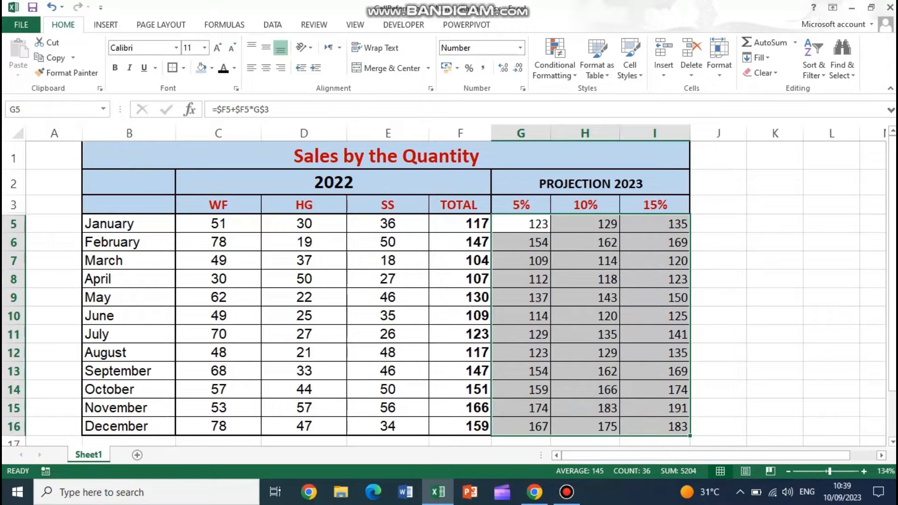
key(Delete)
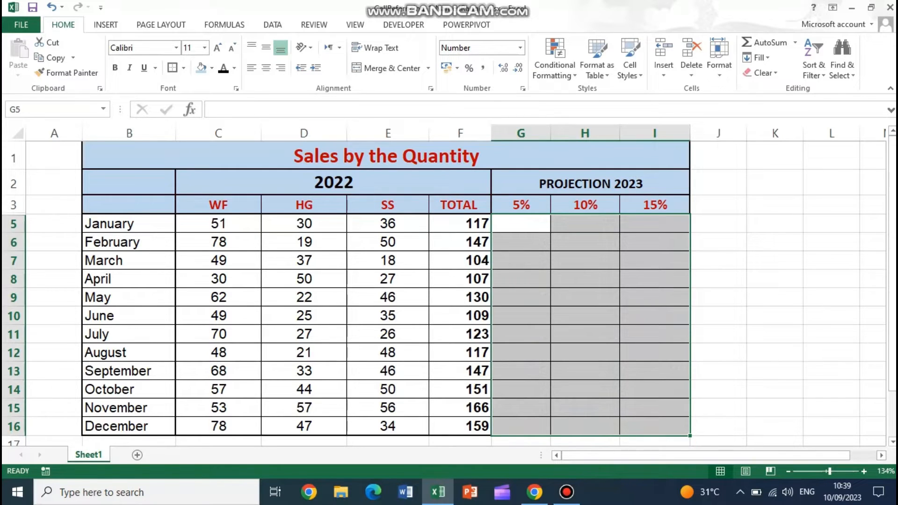
- Examine the monthly 2022 TOTAL values in column F and the projection percentages in G3:I3
drag(461, 223, 460, 426)
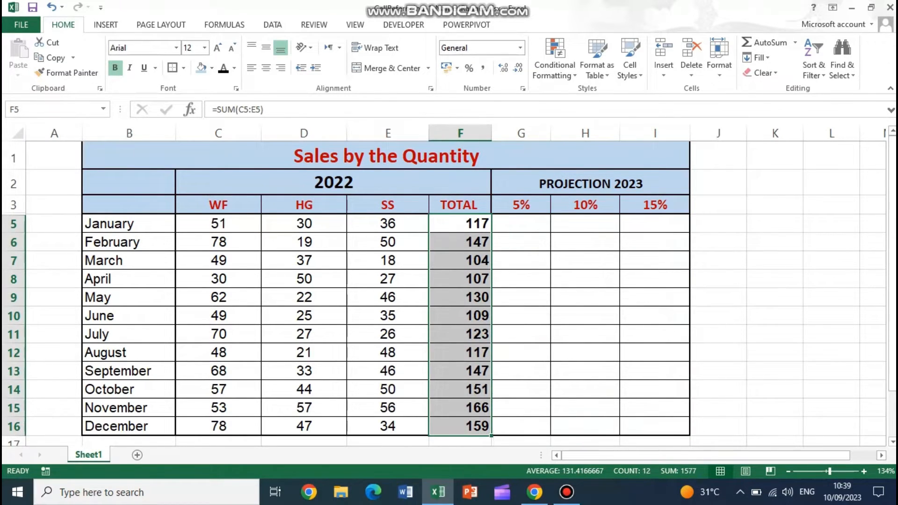
drag(521, 204, 655, 205)
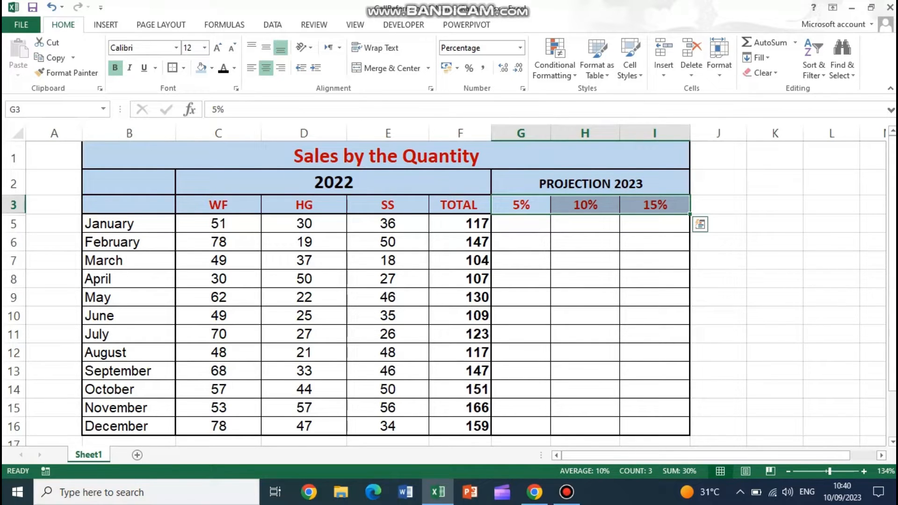
click(460, 224)
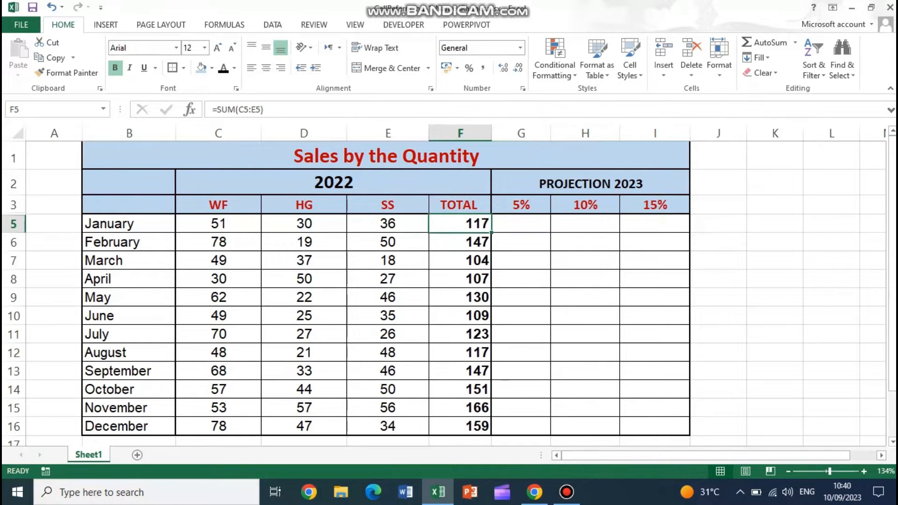
drag(460, 224, 460, 426)
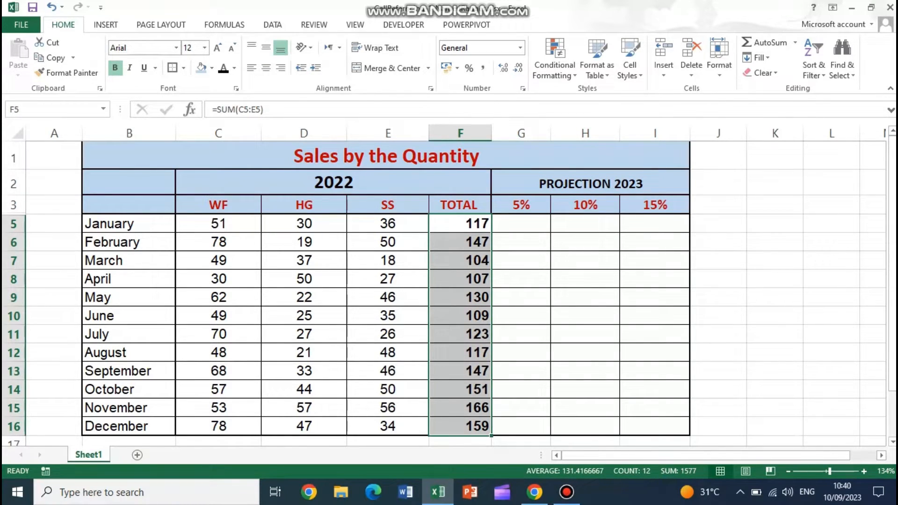
drag(460, 223, 460, 425)
drag(460, 205, 460, 407)
click(460, 133)
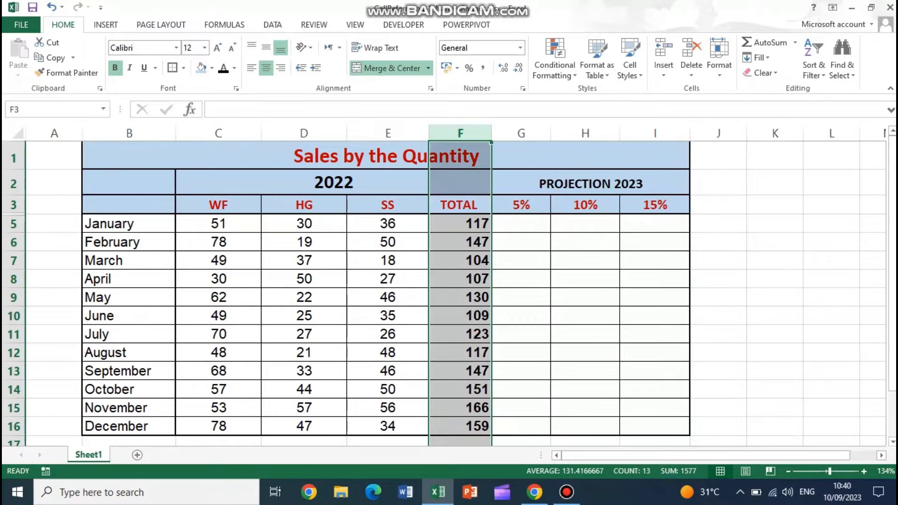
drag(460, 205, 460, 426)
- Begin a defined name for the monthly totals in F5:F16, entering totalSales2022 as its name
drag(460, 224, 460, 426)
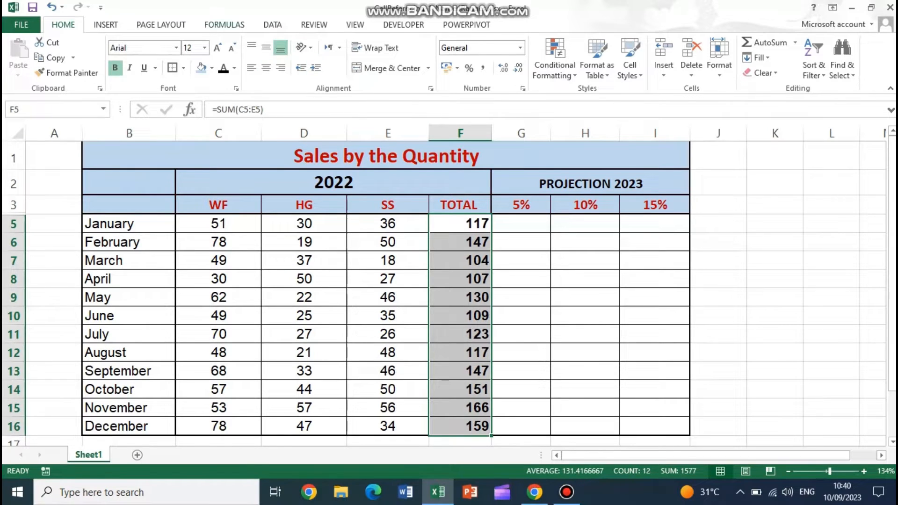
click(224, 24)
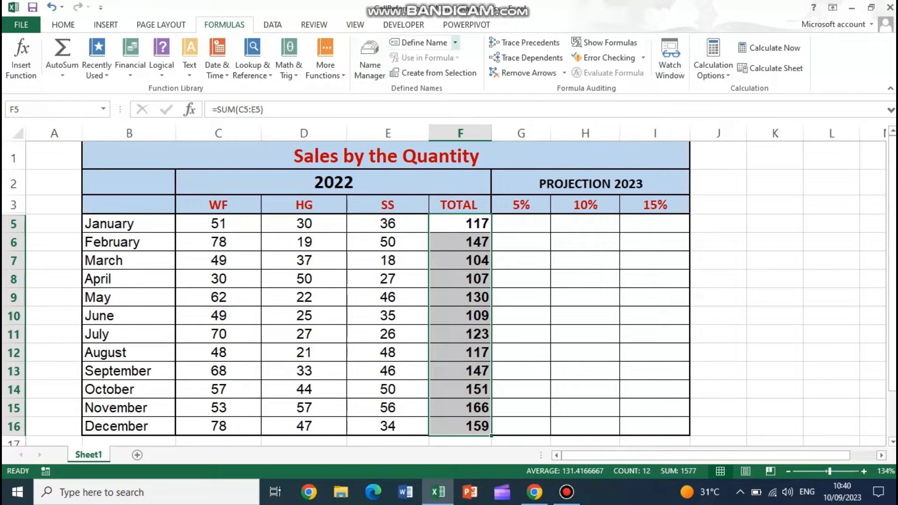
click(455, 43)
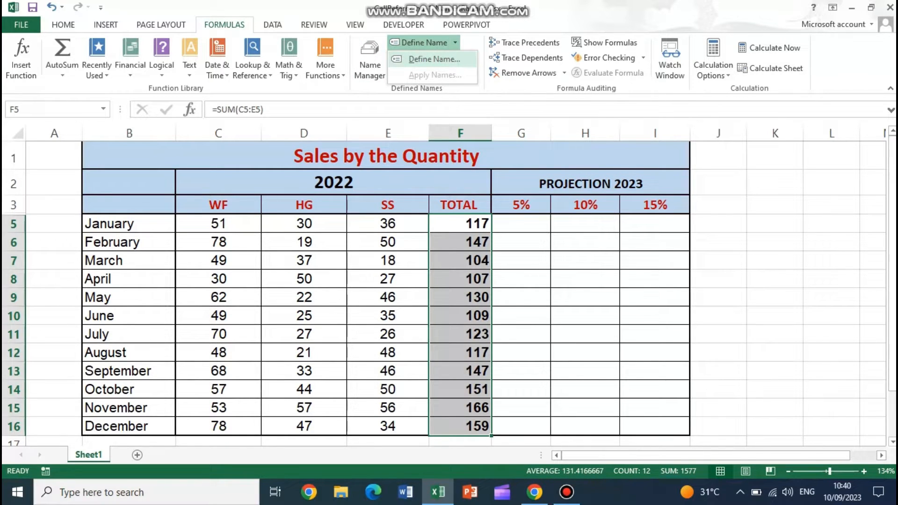
click(433, 59)
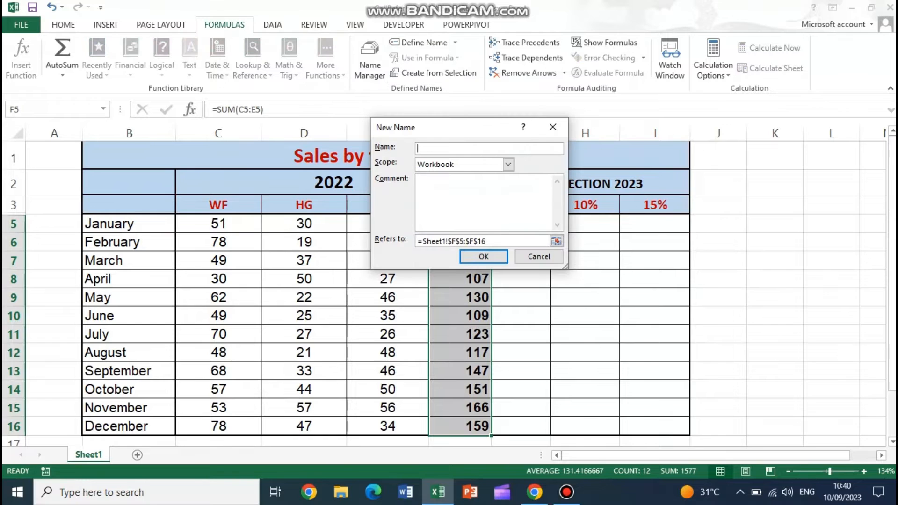
drag(460, 127, 591, 127)
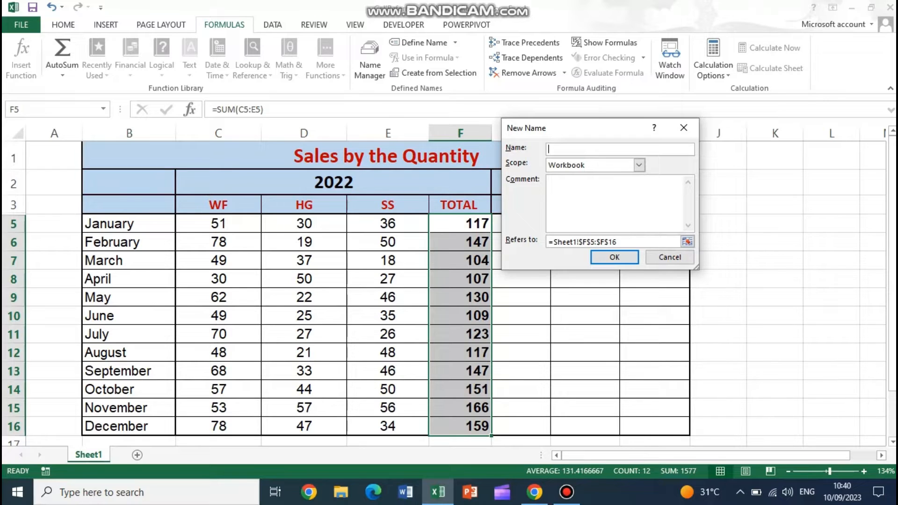
text(totalSales2022)
- Set the scope of totalSales2022 to Workbook and create the name for Sheet1!$F$5:$F$16
click(638, 165)
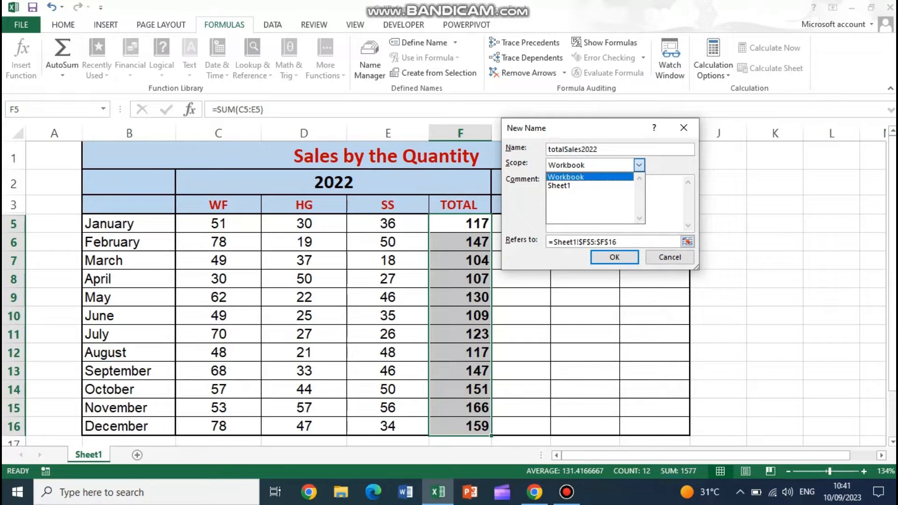
click(598, 148)
drag(598, 149, 549, 149)
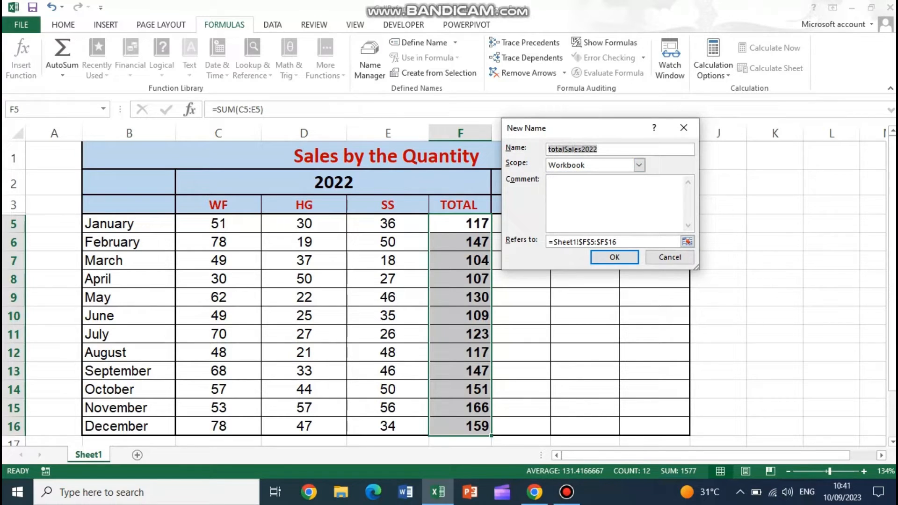
click(639, 165)
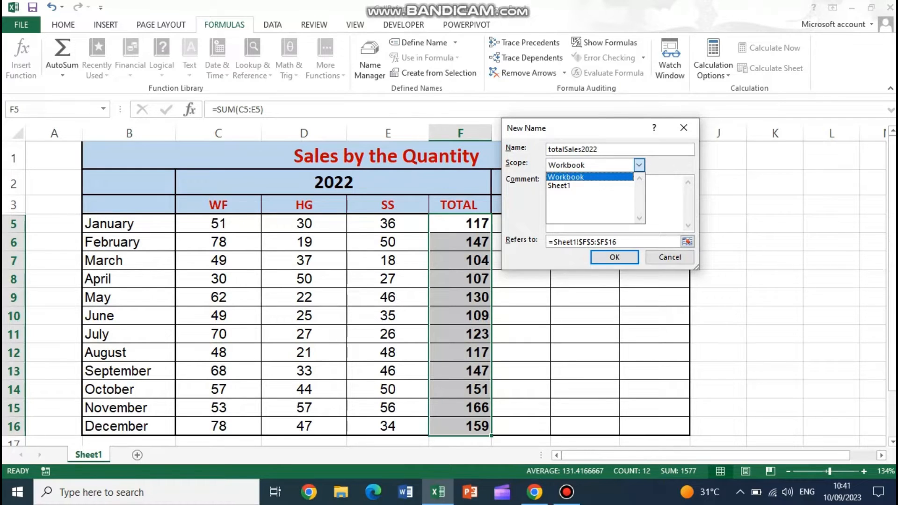
click(589, 178)
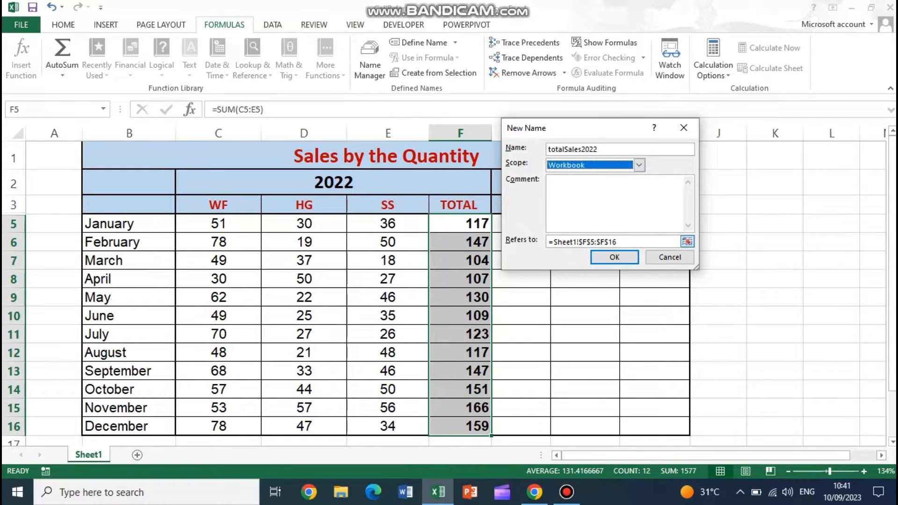
drag(553, 241, 618, 241)
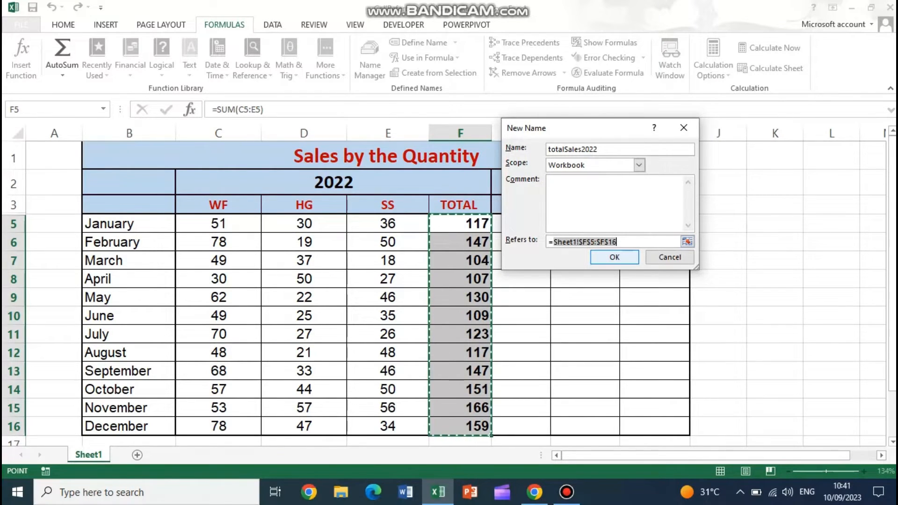
key(Return)
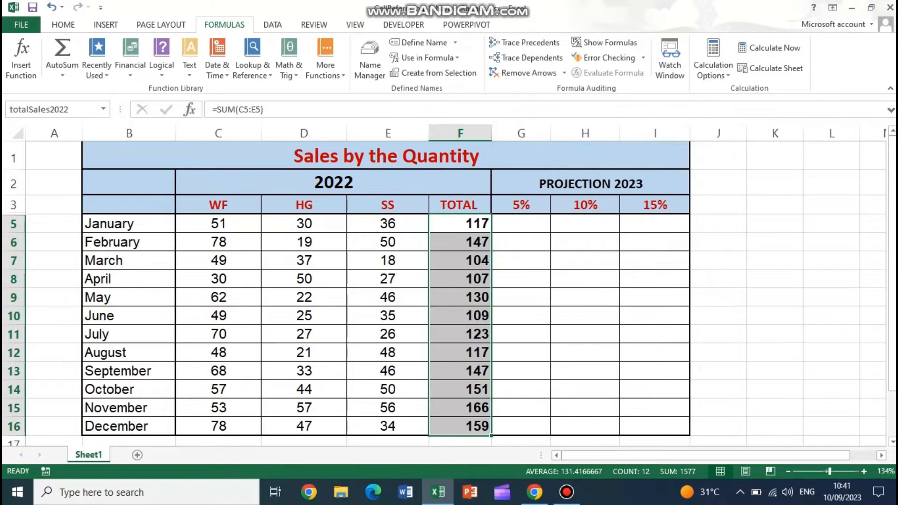
- Begin a defined name for the projection percentages in G3:I3, entering prjection2023 as its name
drag(521, 206, 654, 206)
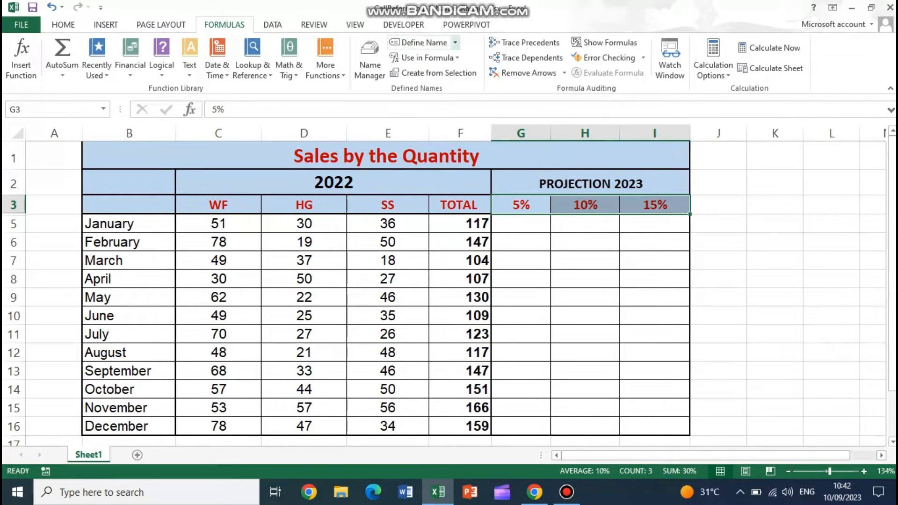
click(455, 42)
click(434, 58)
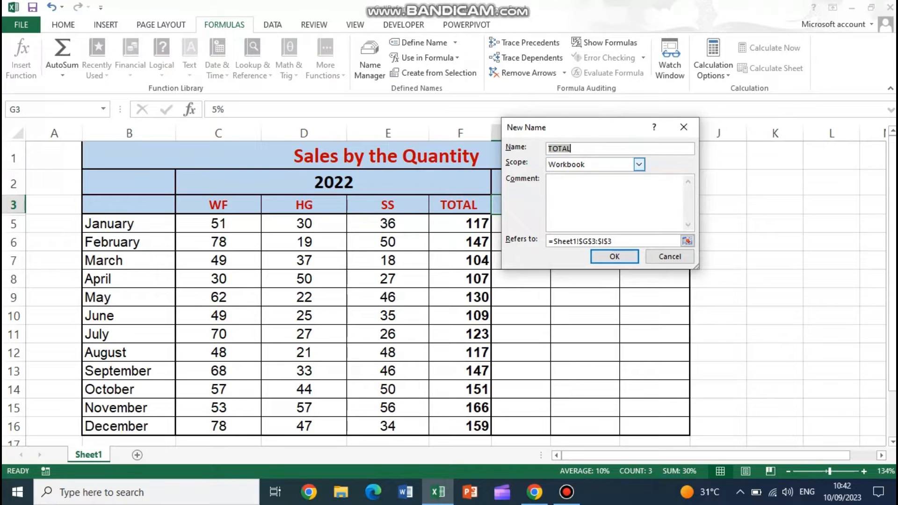
text(prjection2023)
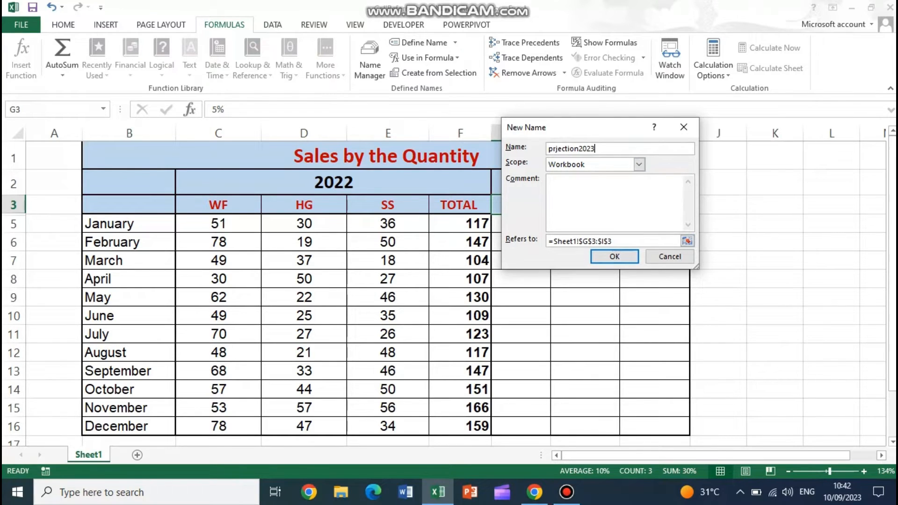
- Correct the spelling of the percentage range's name to projection2023 and create the name
key(Left)
key(Left)
key(Left)
key(Left)
key(BackSpace)
key(Left)
key(Left)
key(Left)
key(Left)
key(Left)
key(Left)
key(Left)
text(oj)
click(584, 149)
text(_)
key(BackSpace)
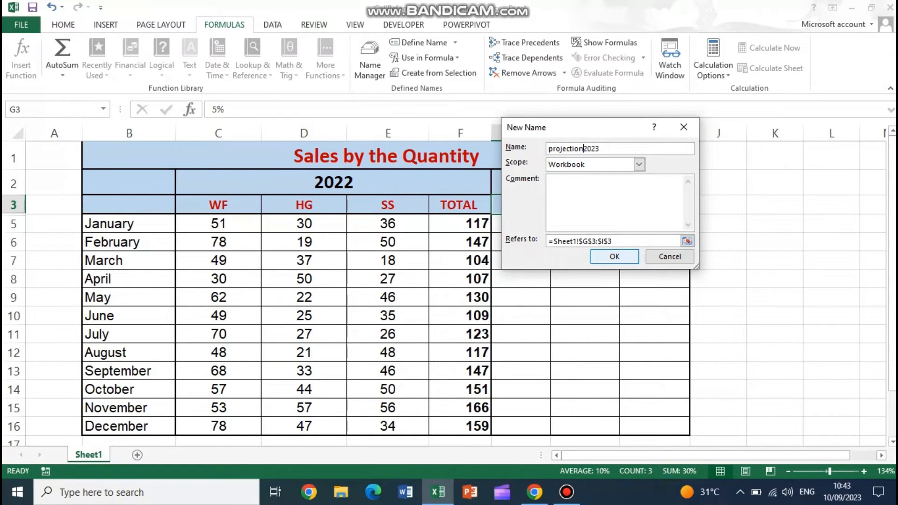
key(Return)
- Start January's 5% projection formula in G5 with the defined name: =totalSales2022+totalSales2022*
click(521, 223)
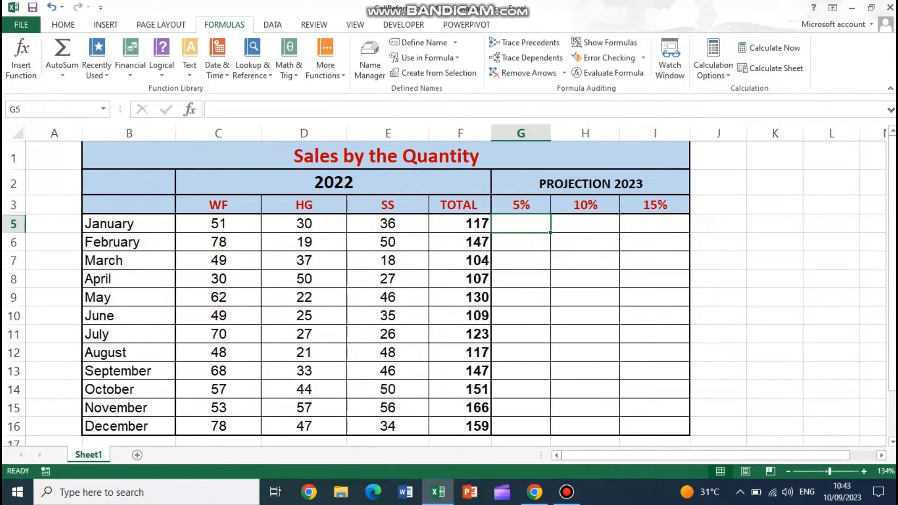
text(=)
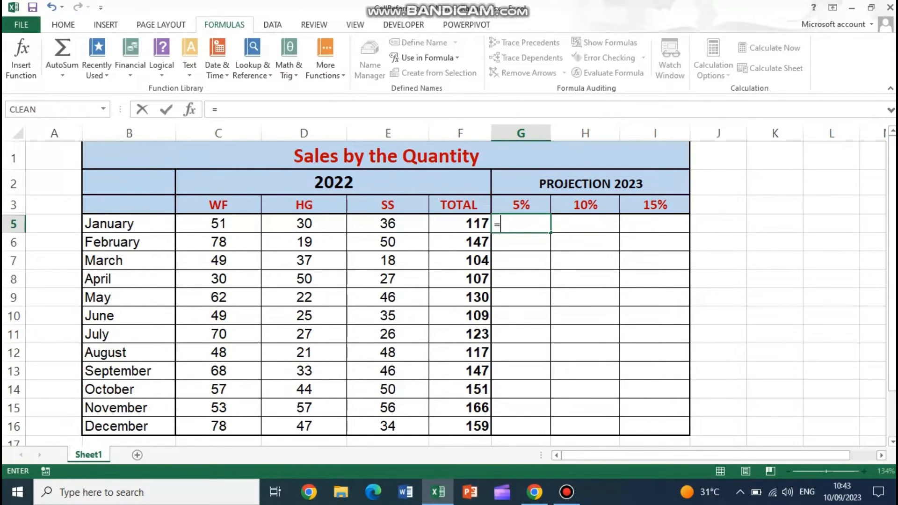
text(tot)
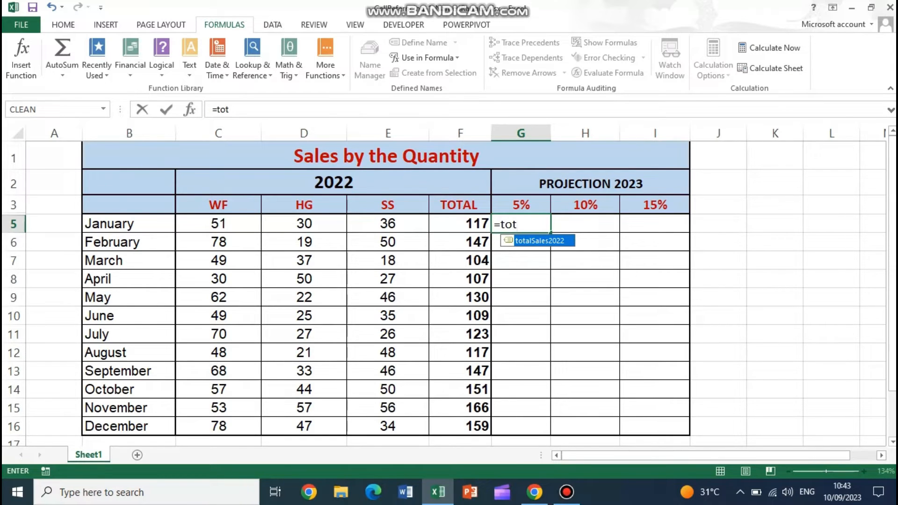
key(Tab)
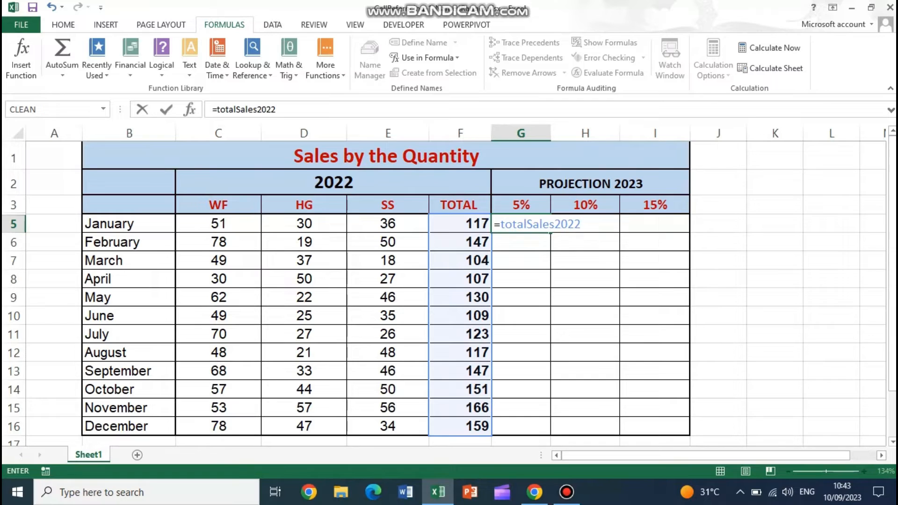
text(+toa)
key(BackSpace)
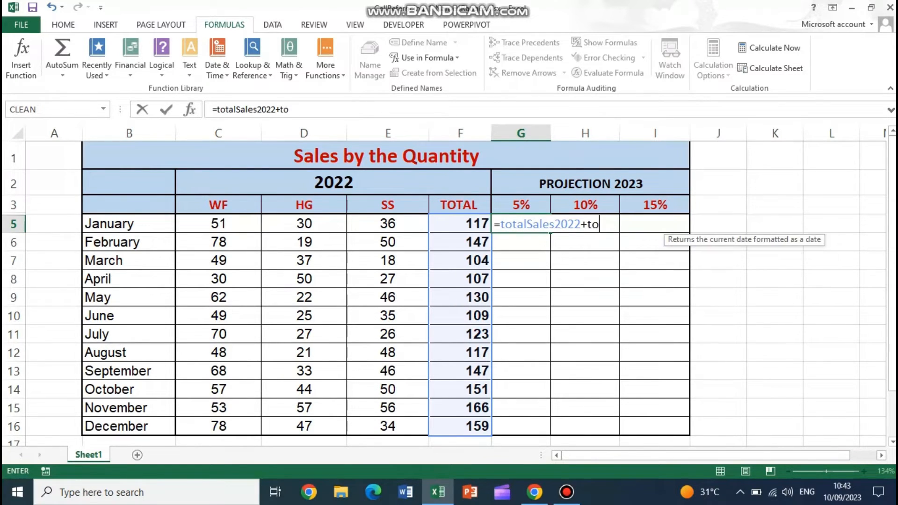
key(Down)
key(Tab)
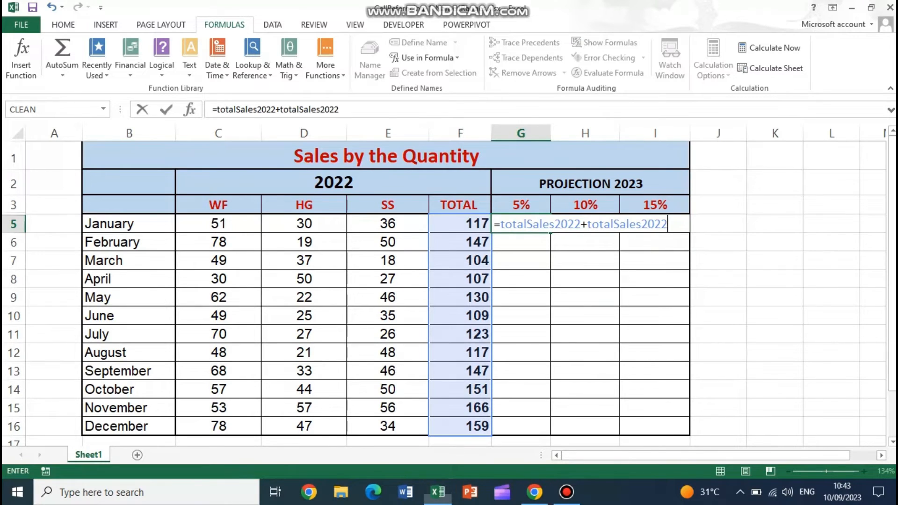
text(*)
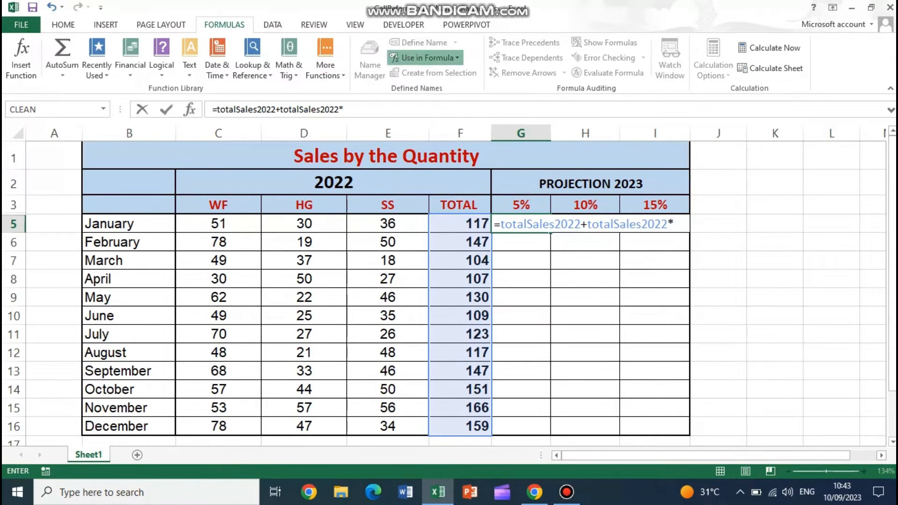
- Try completing the G5 formula with projection2023 from the names available for formulas, and erase that name from the formula
click(425, 58)
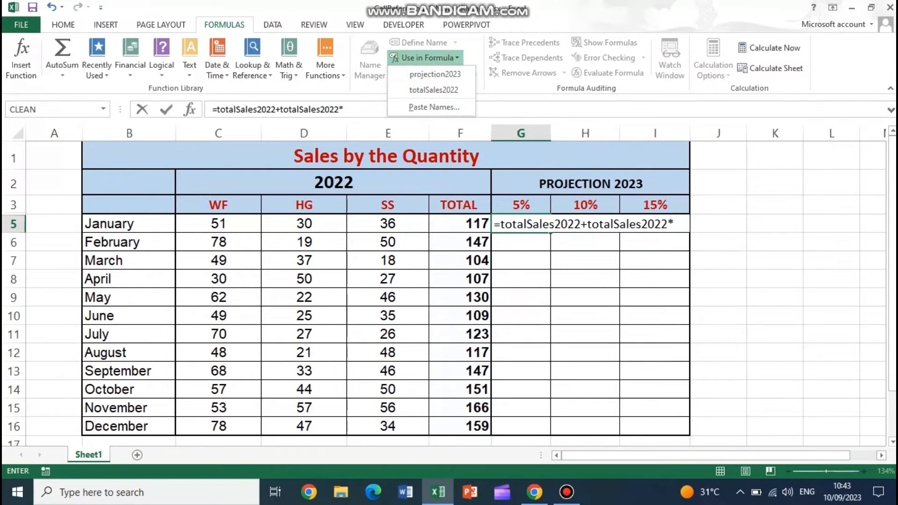
click(435, 74)
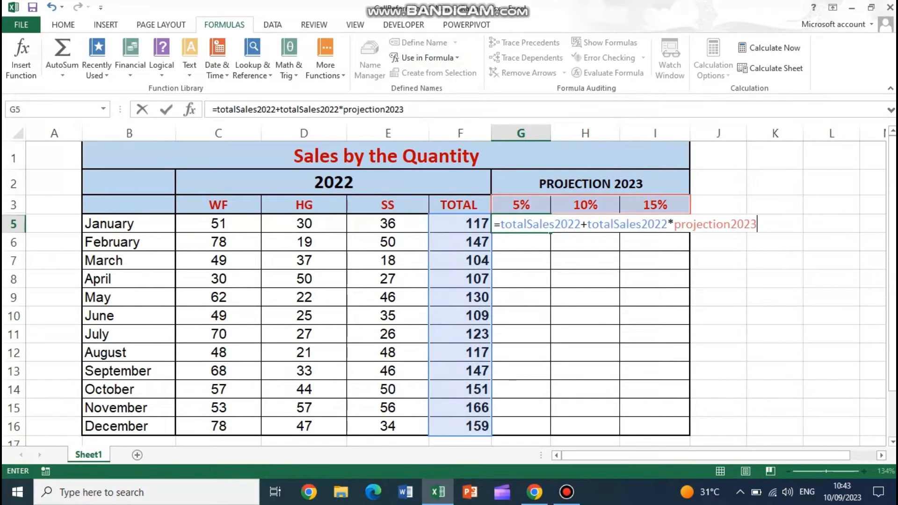
key(BackSpace)
key(BackSpace)
key(BackSpace)
key(BackSpace)
key(BackSpace)
key(BackSpace)
key(BackSpace)
key(BackSpace)
key(BackSpace)
key(BackSpace)
key(BackSpace)
key(BackSpace)
key(BackSpace)
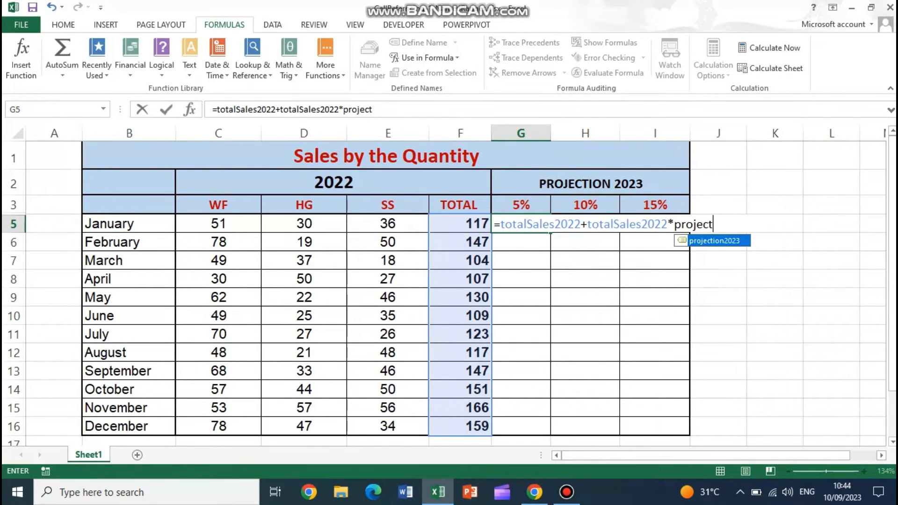
key(BackSpace)
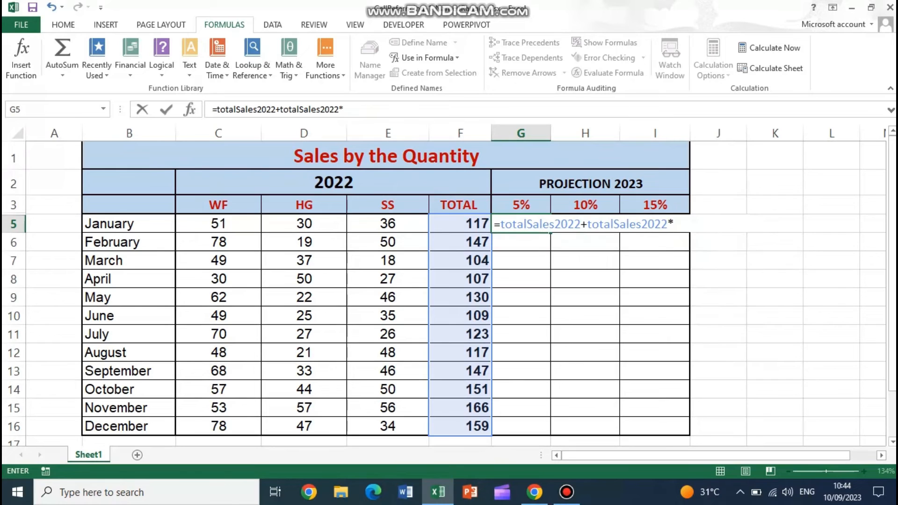
- Add the defined name projection2023 to the end of the G5 formula using Go To
key(F5)
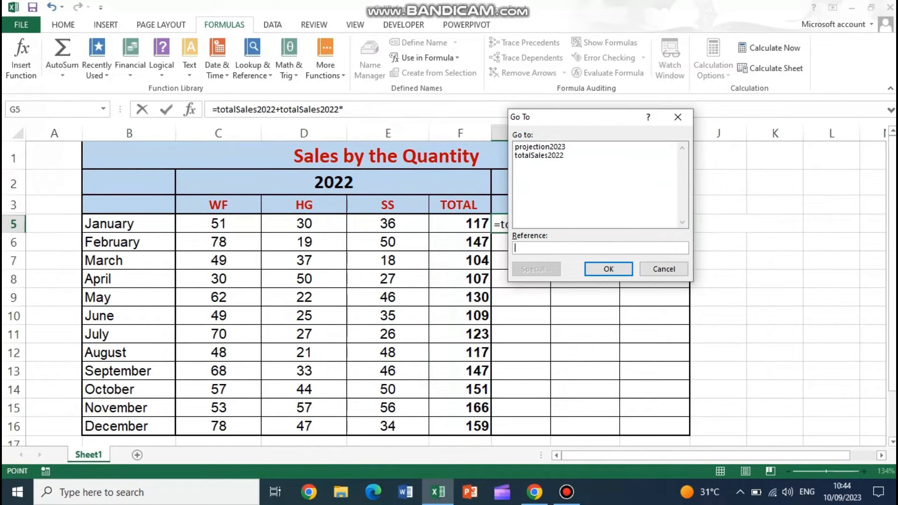
click(540, 146)
key(Return)
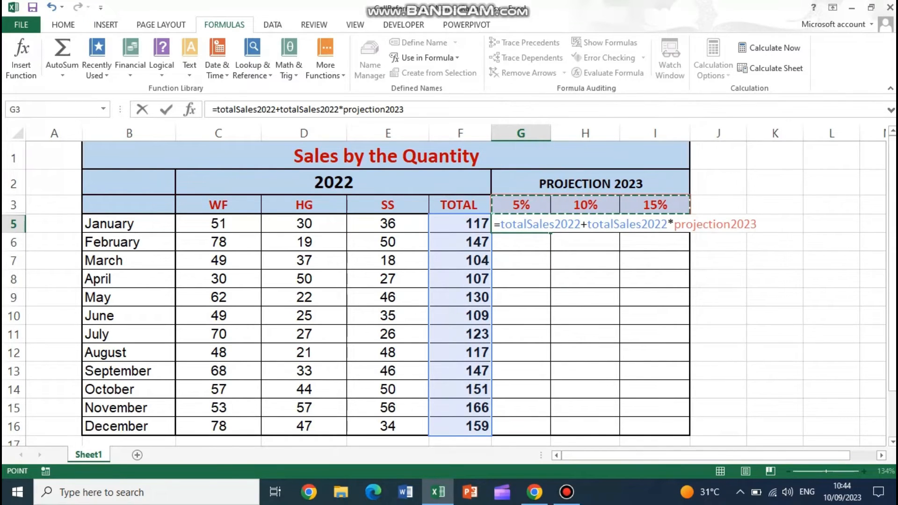
- Complete January's 5% projection formula in G5 and copy only the formula to the 10% and 15% cells H5:I5
key(Return)
key(Return)
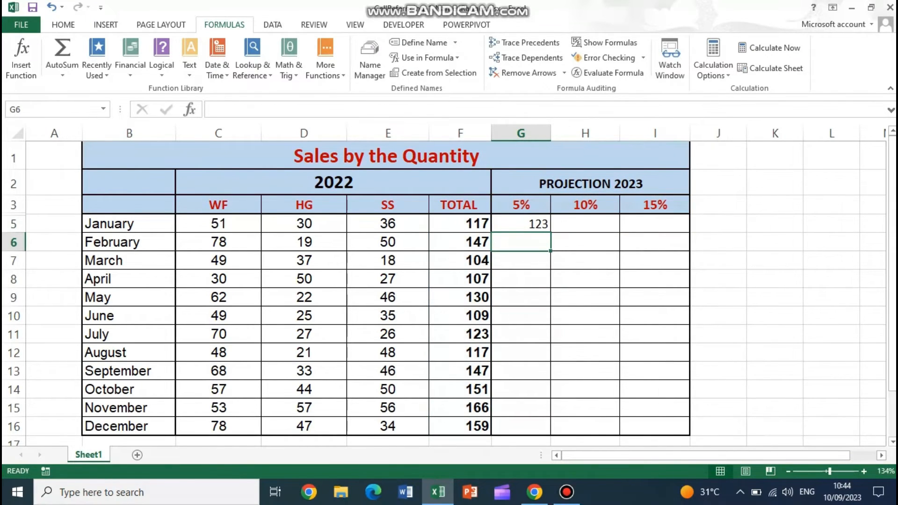
key(Up)
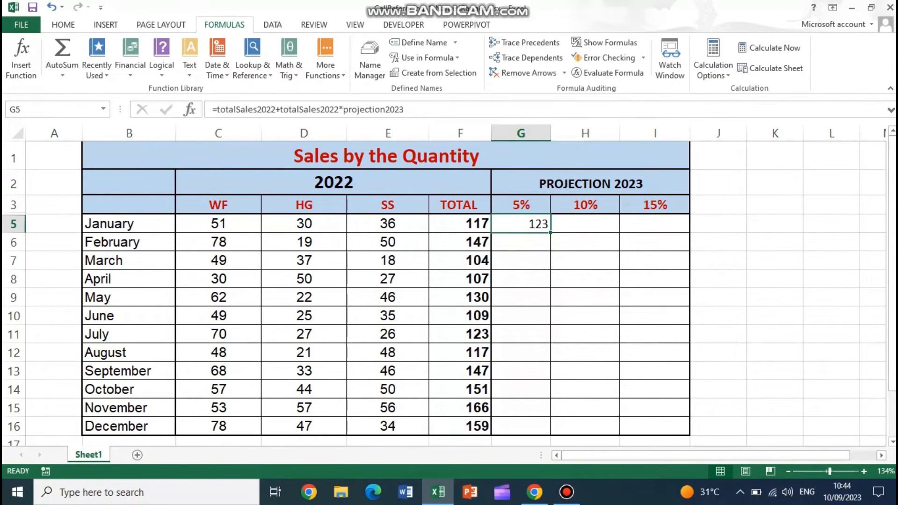
right_click(537, 225)
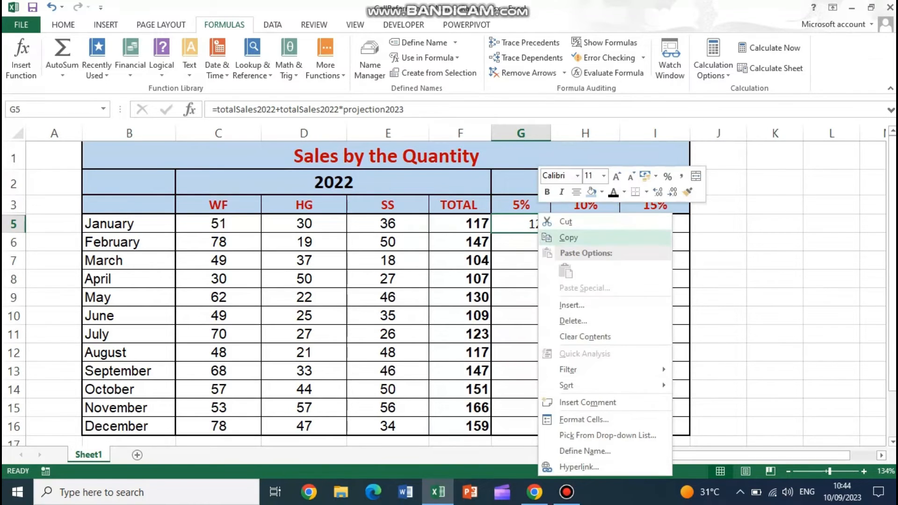
click(567, 237)
drag(585, 224, 653, 224)
right_click(654, 224)
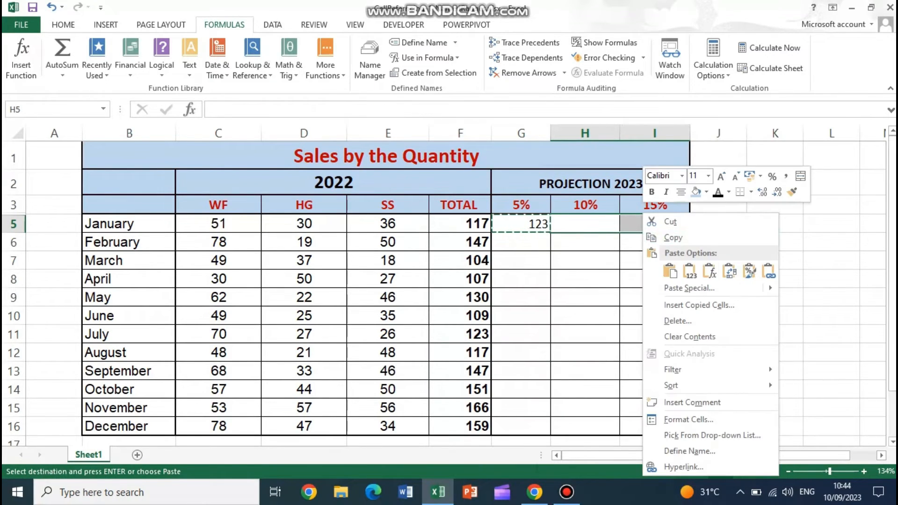
click(708, 270)
key(Escape)
- Copy January's three projection formulas in G5:I5 down to the February through December rows, G6:I16
drag(521, 224, 632, 224)
right_click(634, 215)
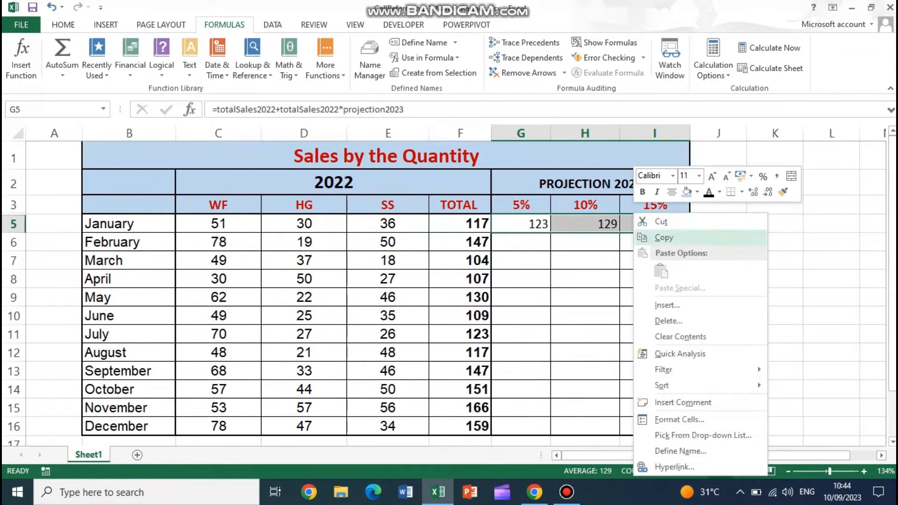
click(663, 237)
drag(520, 242, 524, 426)
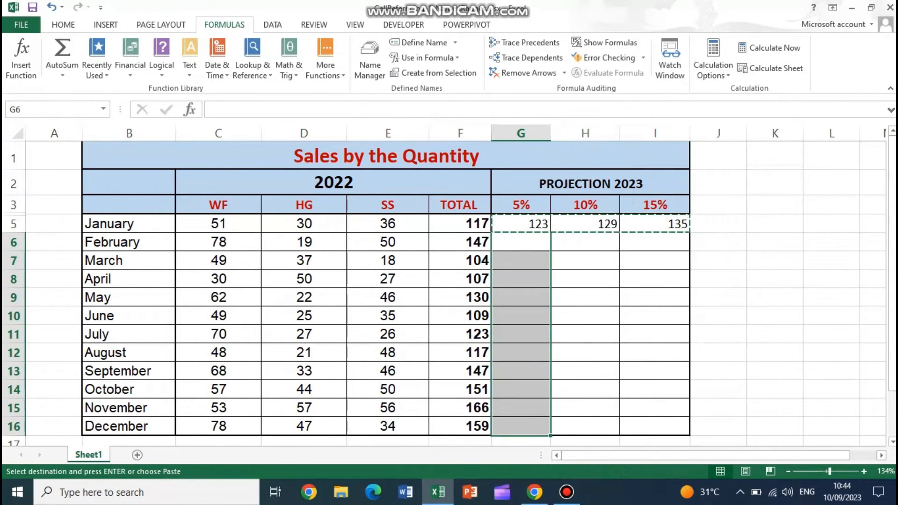
right_click(529, 404)
click(598, 194)
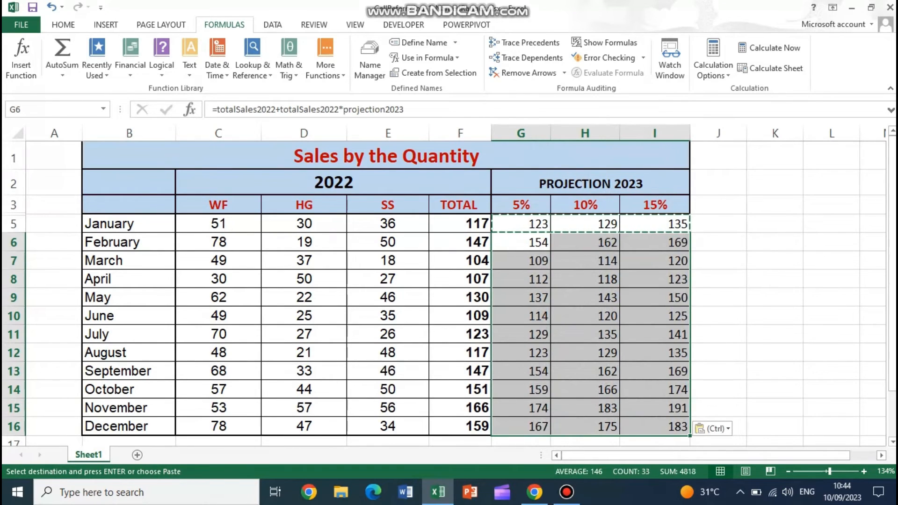
- Make all projection values in G5:I16 bold and center them horizontally
drag(520, 223, 655, 426)
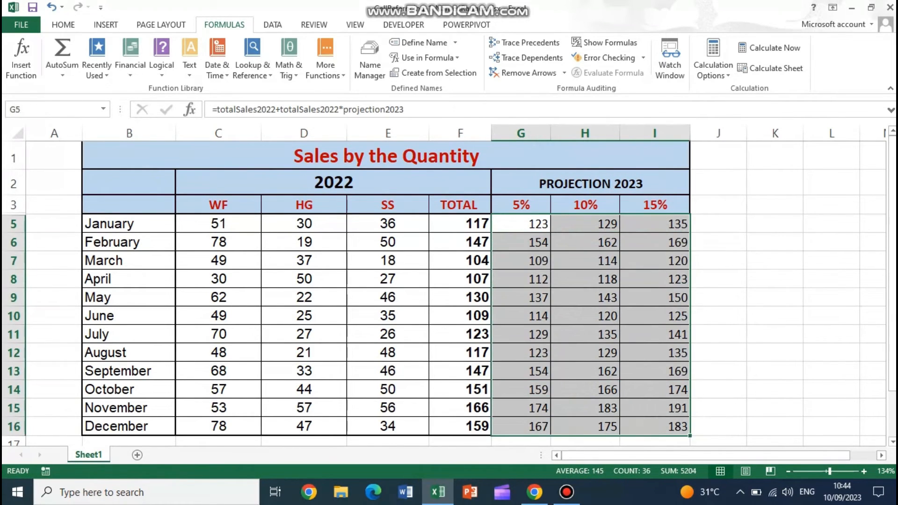
click(63, 24)
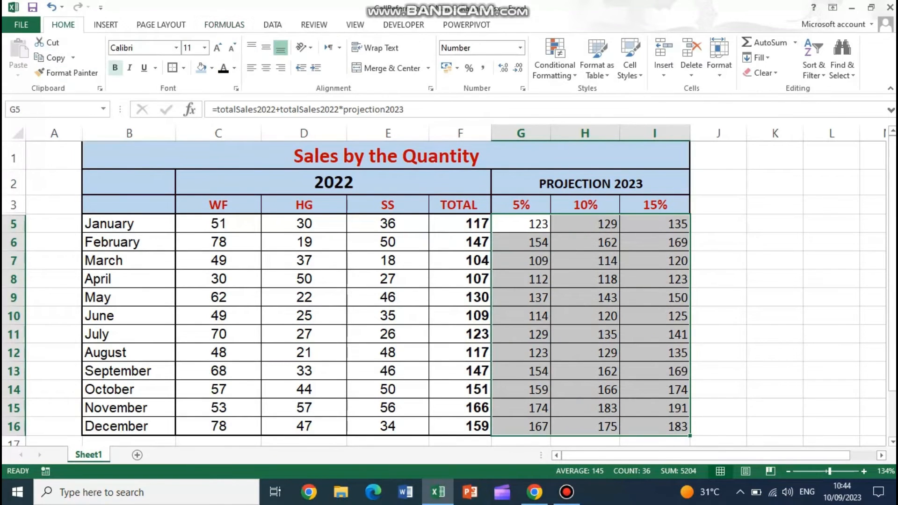
click(115, 67)
click(521, 224)
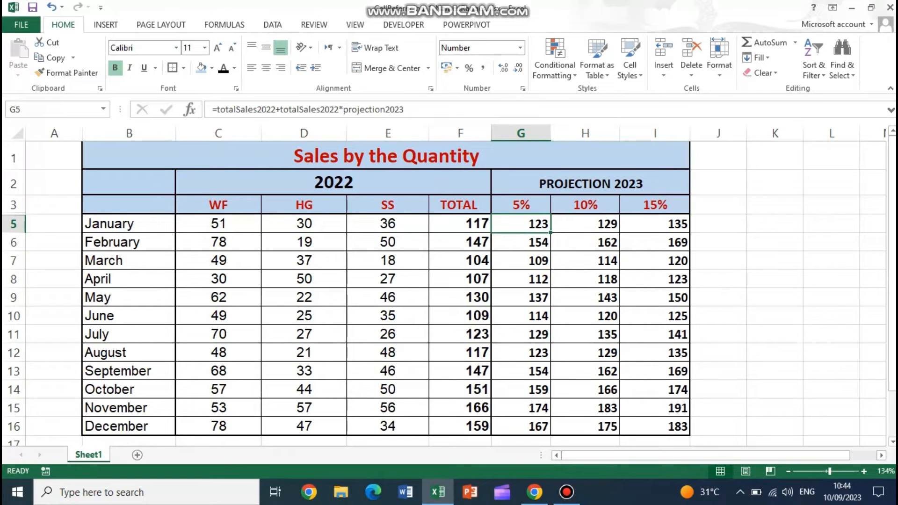
drag(521, 223, 654, 426)
click(266, 68)
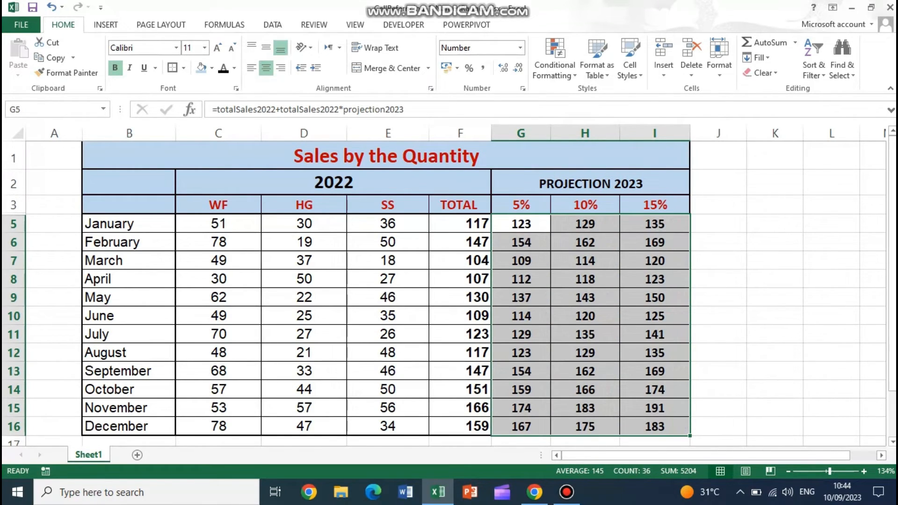
- Review the 2022 TOTAL column, the projection percentages in G3:I3, and the WF, HG and SS sales columns
drag(458, 204, 458, 426)
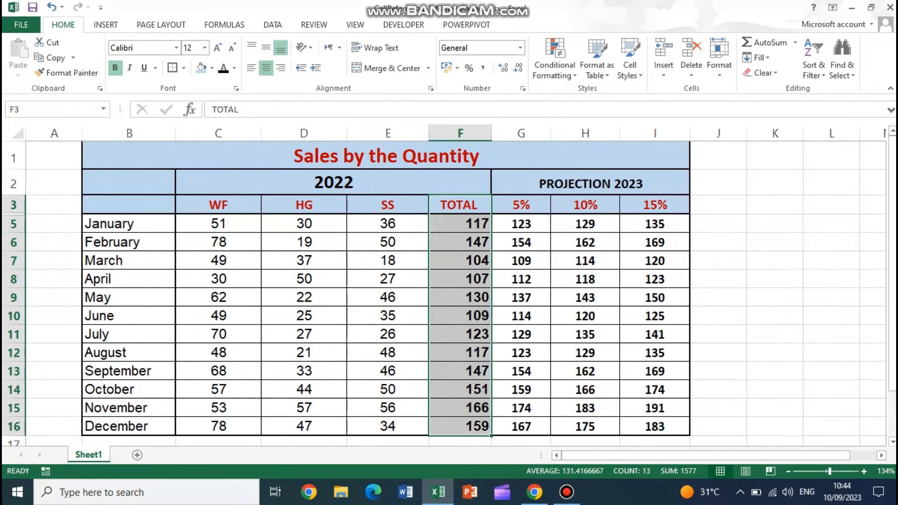
drag(521, 205, 654, 204)
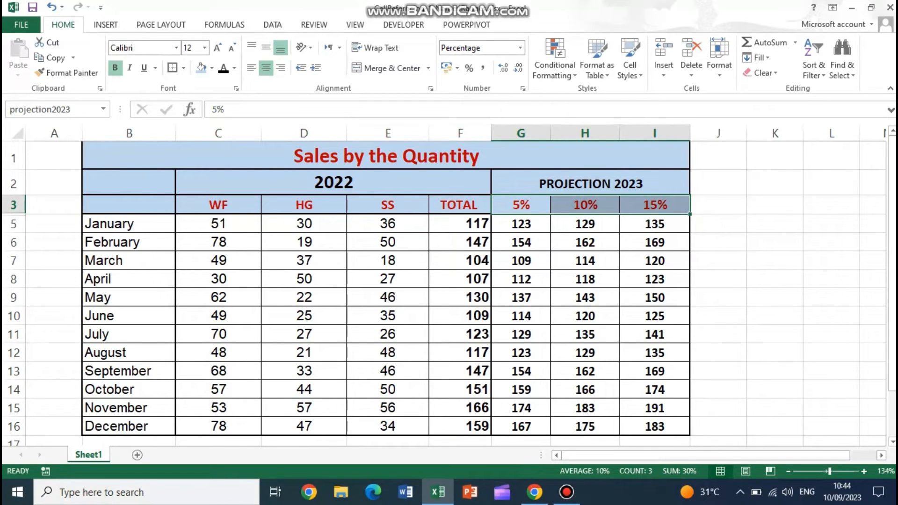
drag(459, 205, 477, 426)
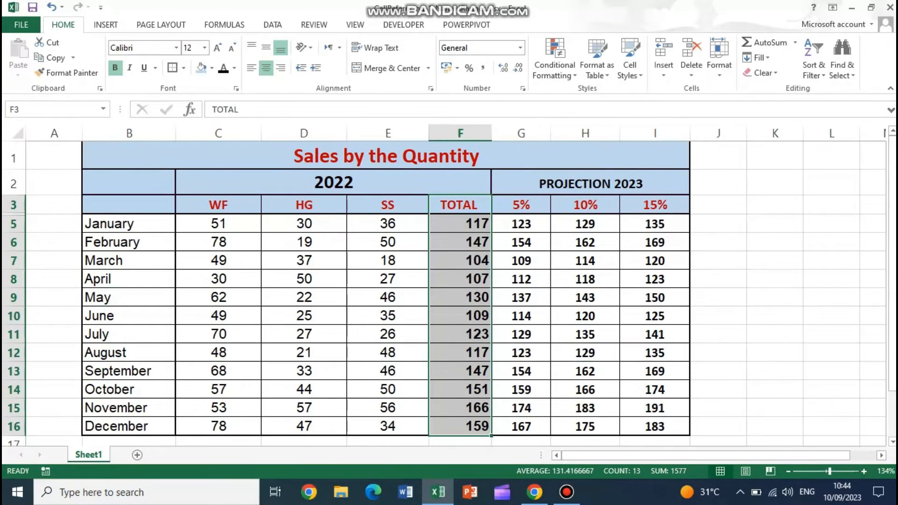
drag(520, 205, 655, 204)
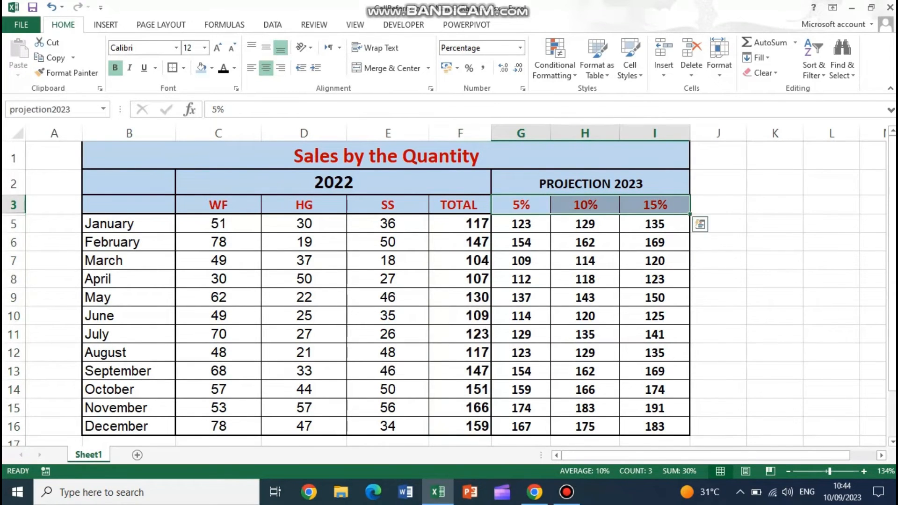
drag(219, 204, 220, 426)
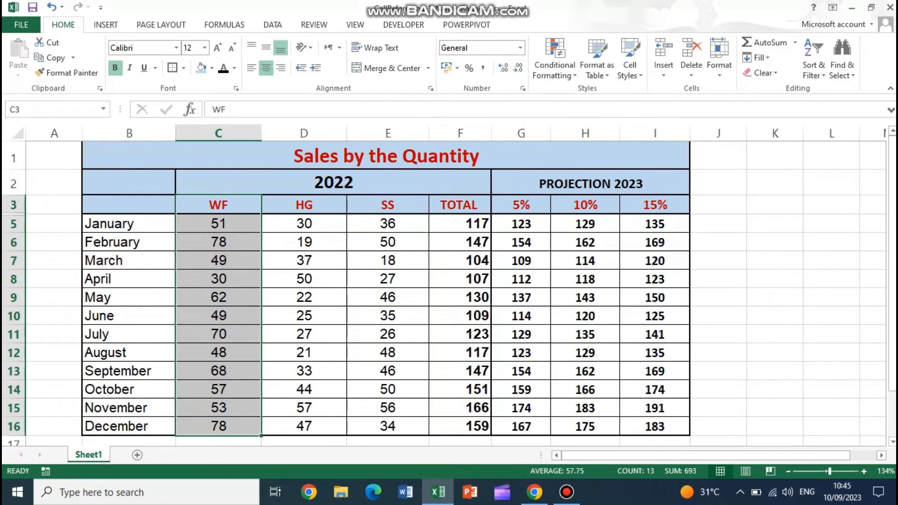
drag(304, 205, 304, 389)
drag(388, 205, 388, 408)
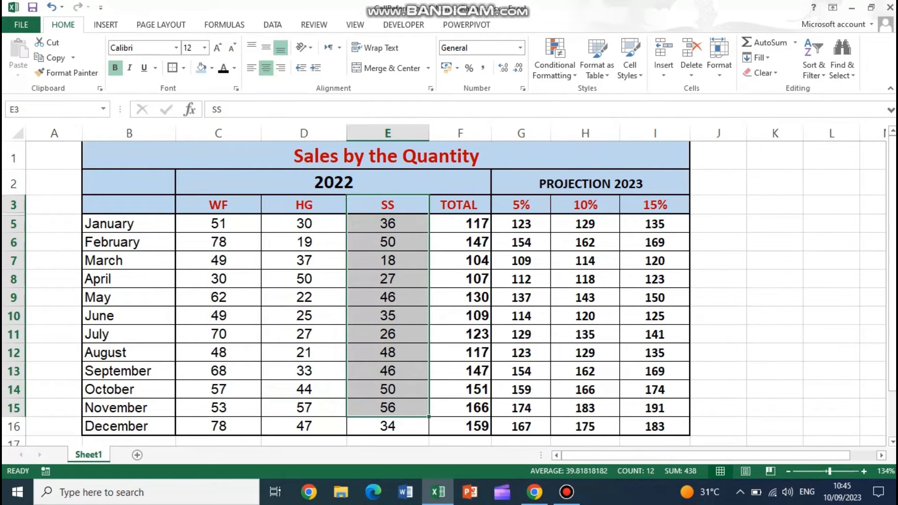
- Define the workbook-level name fivePercIncrease with the constant =1.05 instead of a cell reference
click(718, 205)
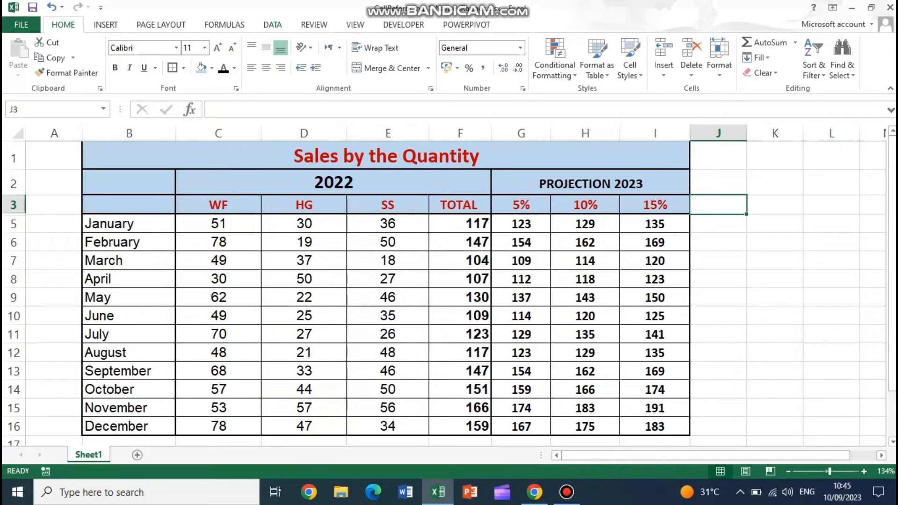
click(224, 24)
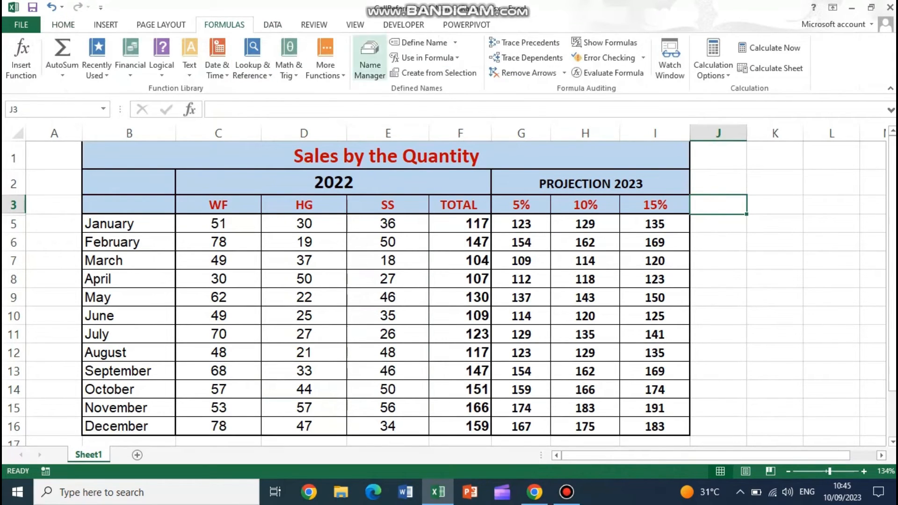
click(419, 43)
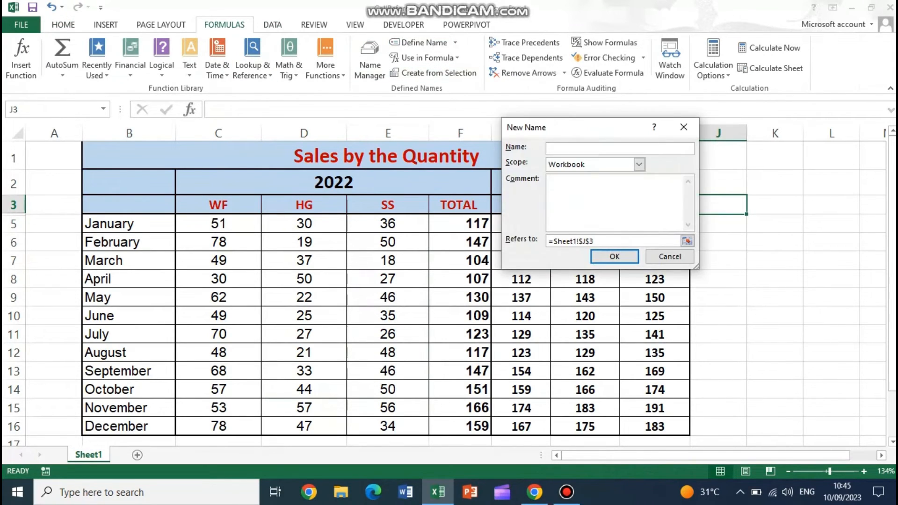
text(fivePercIncrease)
click(687, 241)
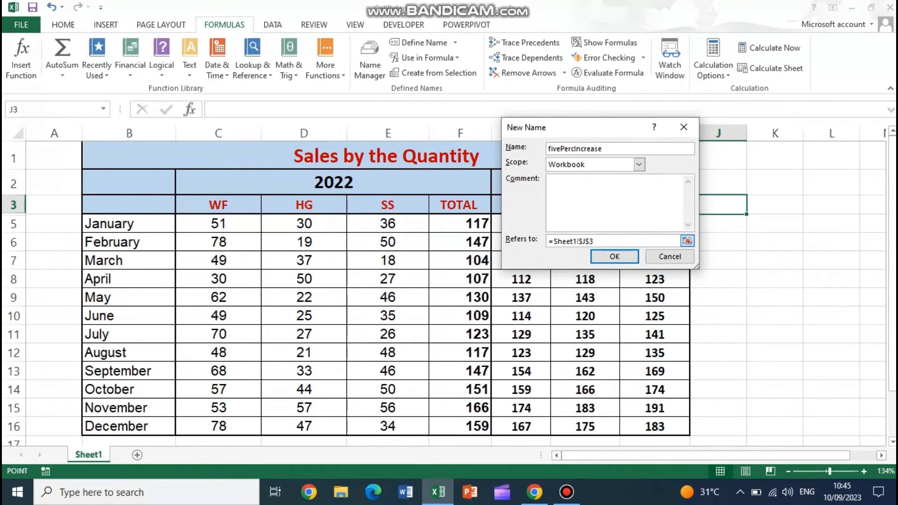
drag(594, 241, 553, 241)
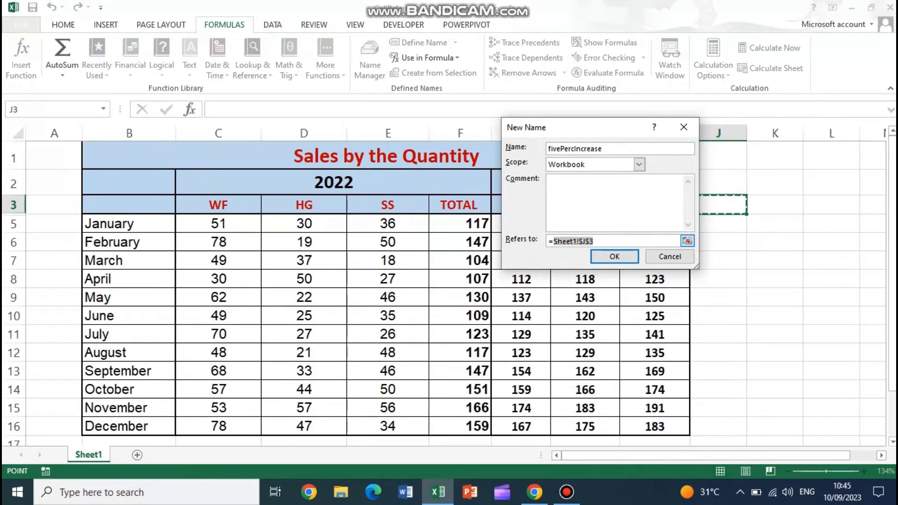
text(1.05)
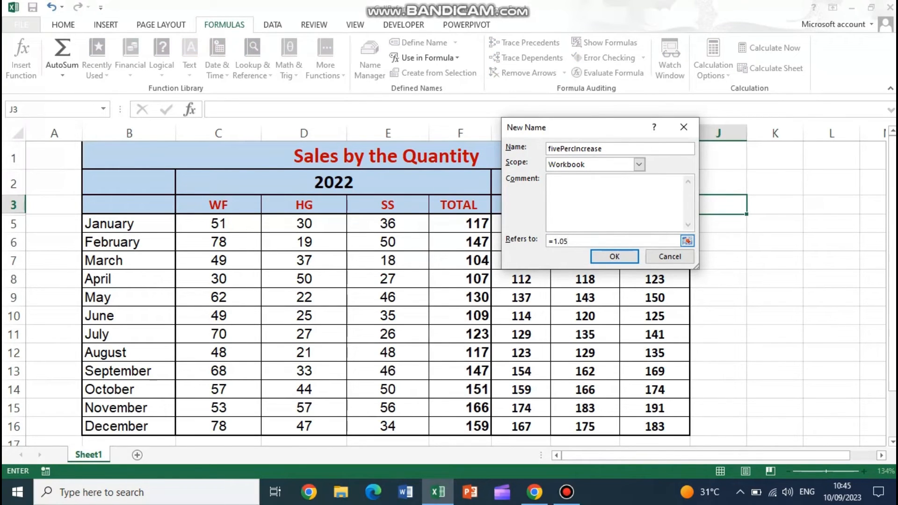
key(Return)
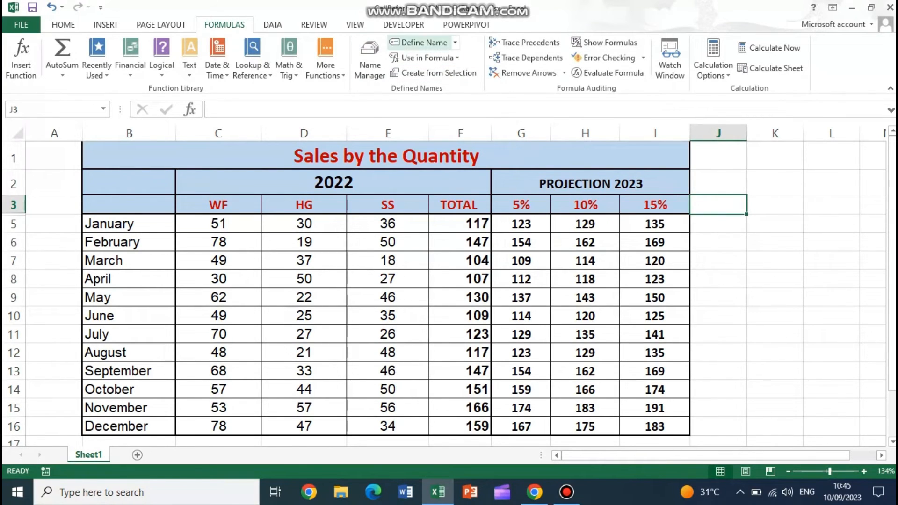
- Define the workbook-level name tenPercIncrease with the constant =1.10 instead of a cell reference
click(421, 42)
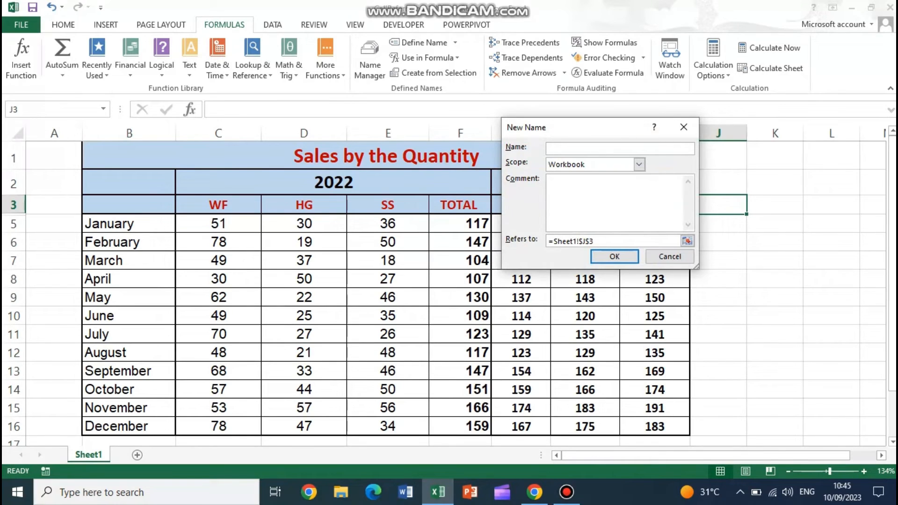
text(tenPercIncrease)
key(Tab)
key(Tab)
key(Tab)
key(shift+Left)
key(shift+Left)
key(shift+Left)
key(shift+Left)
key(shift+Left)
key(shift+Left)
key(shift+Left)
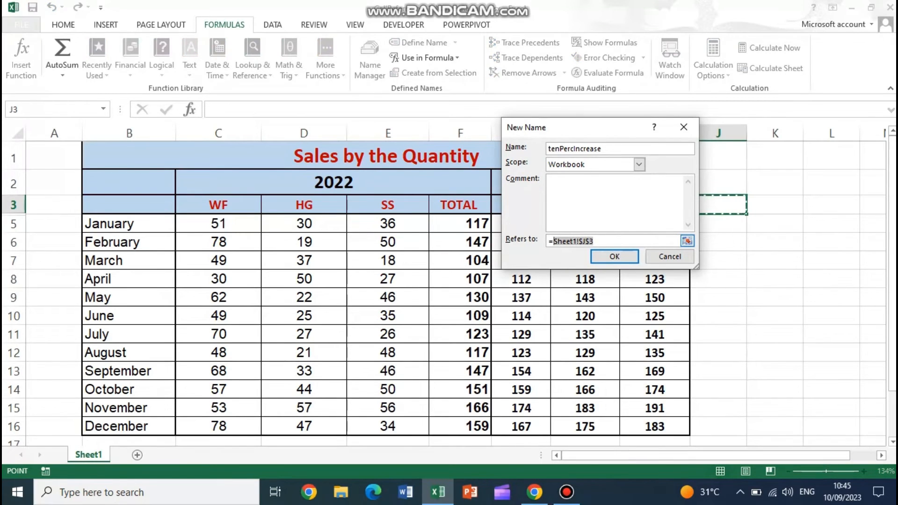
text(1.10)
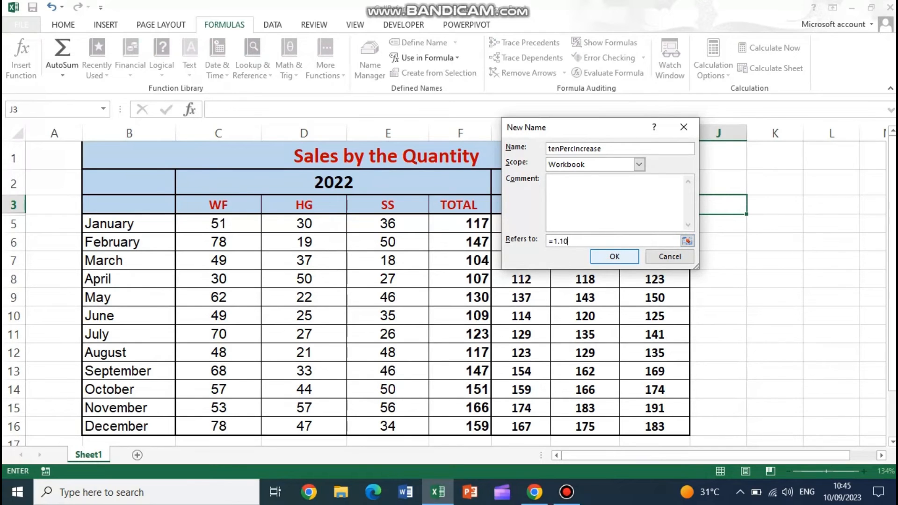
key(Return)
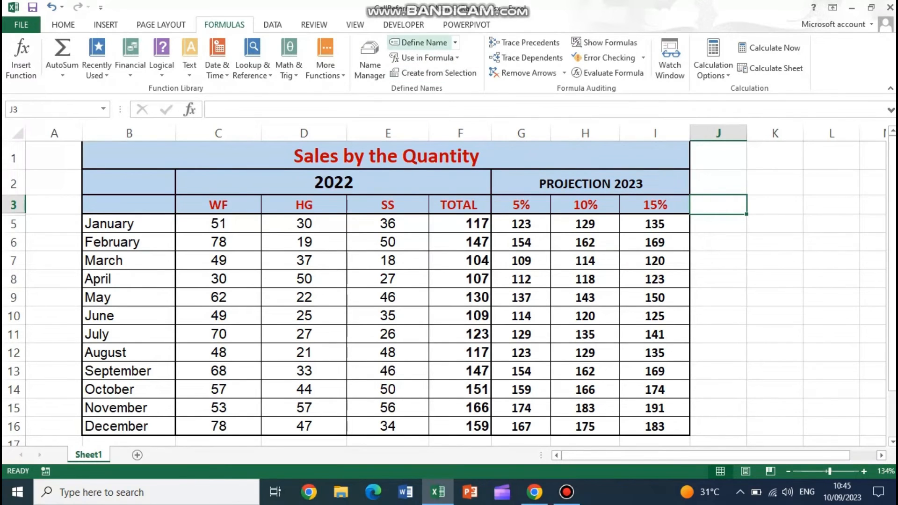
- Define the workbook-level name fifteenPercIncrease, keeping its reference to cell J3 on Sheet1
click(423, 42)
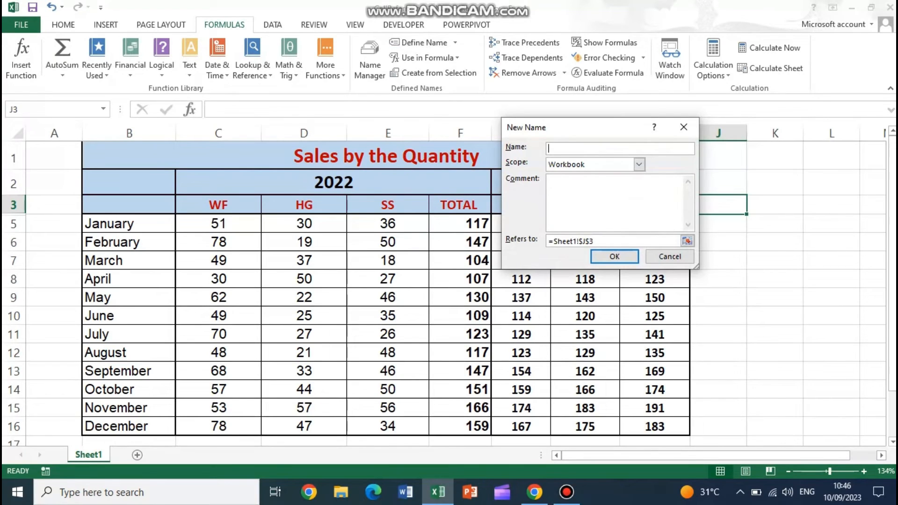
text(fifteenPercIncrease)
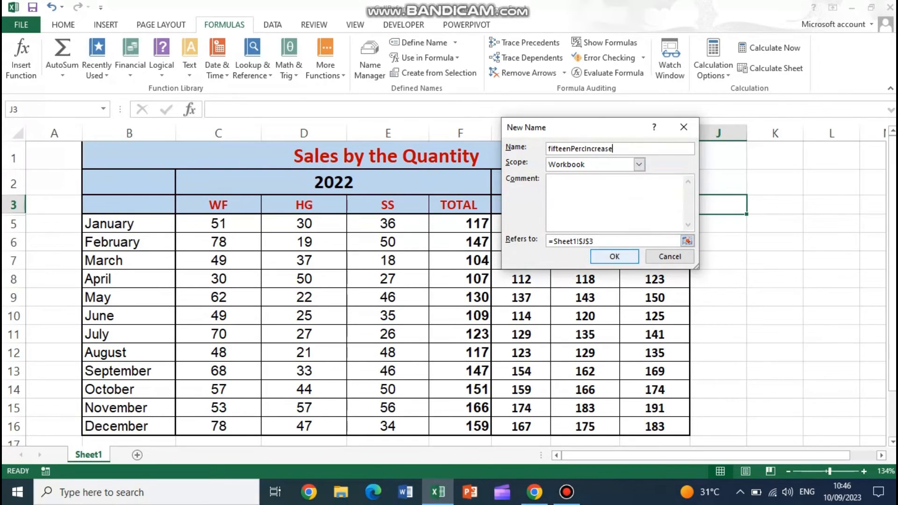
click(614, 256)
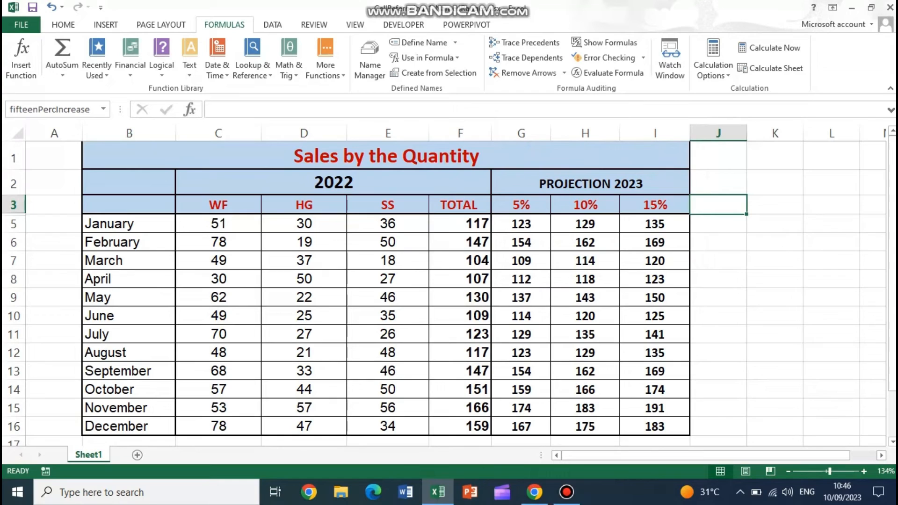
- Calculate the 5% projection in J5 with =F5*fivePercIncrease and fill the formula down to J16
click(718, 224)
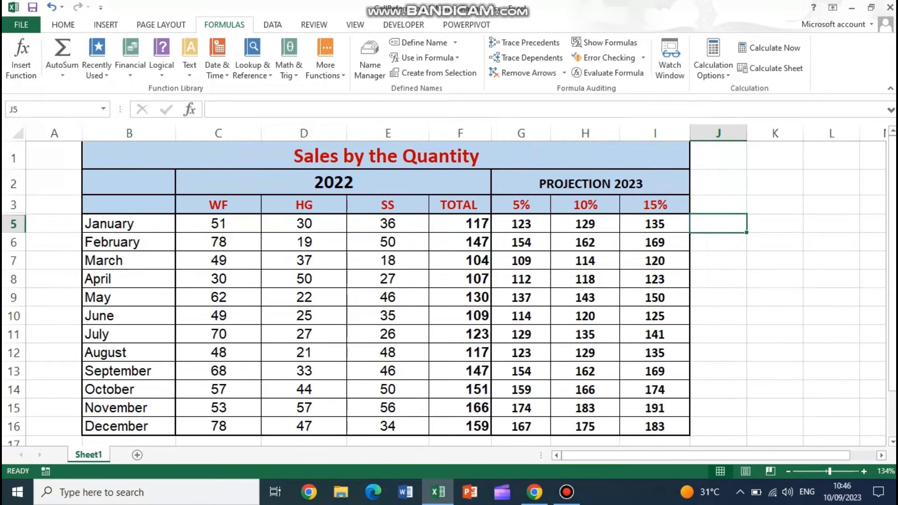
text(=)
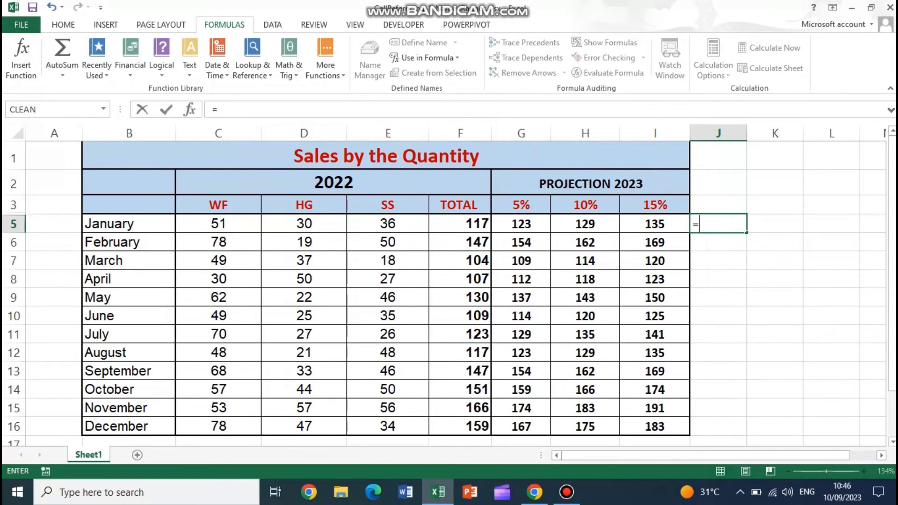
click(460, 224)
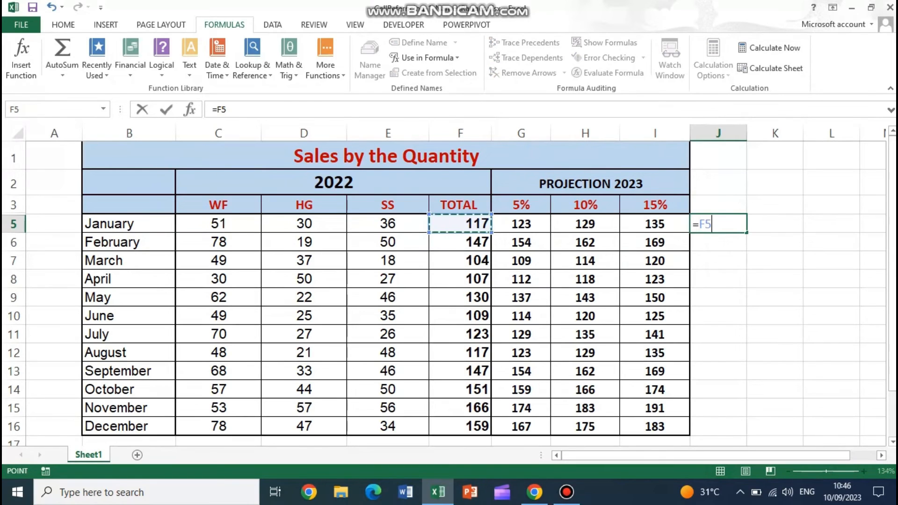
text(*)
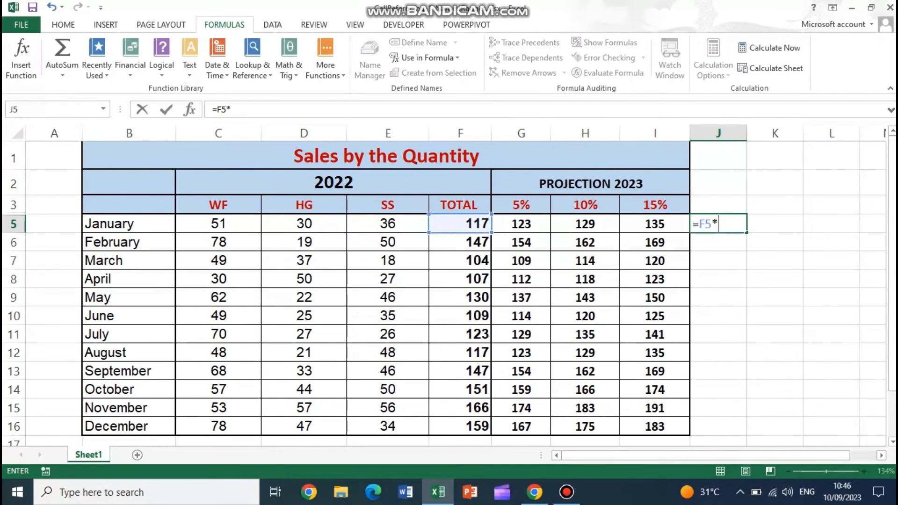
text(fiv)
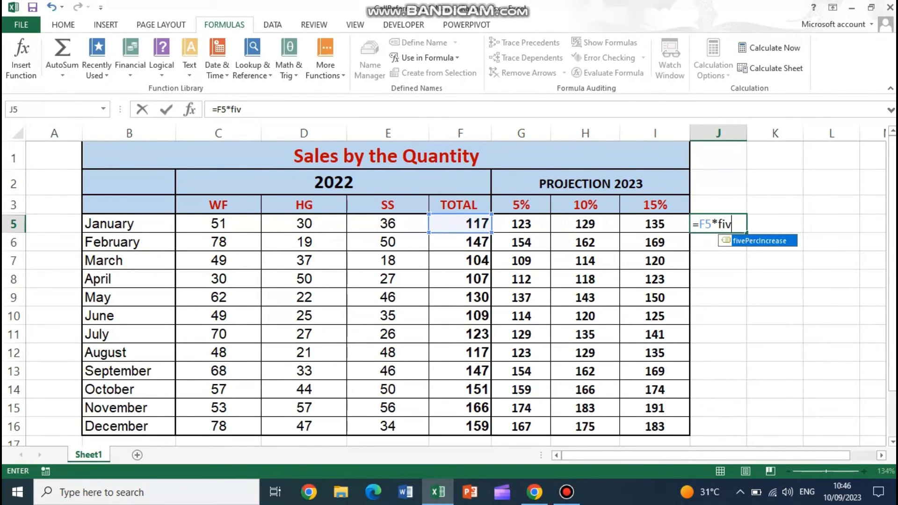
key(Tab)
key(Return)
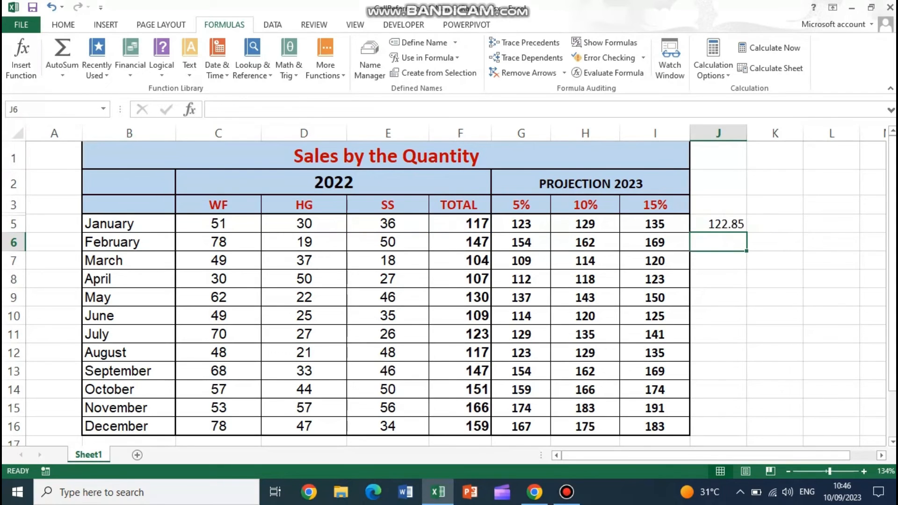
click(718, 224)
drag(746, 232, 747, 432)
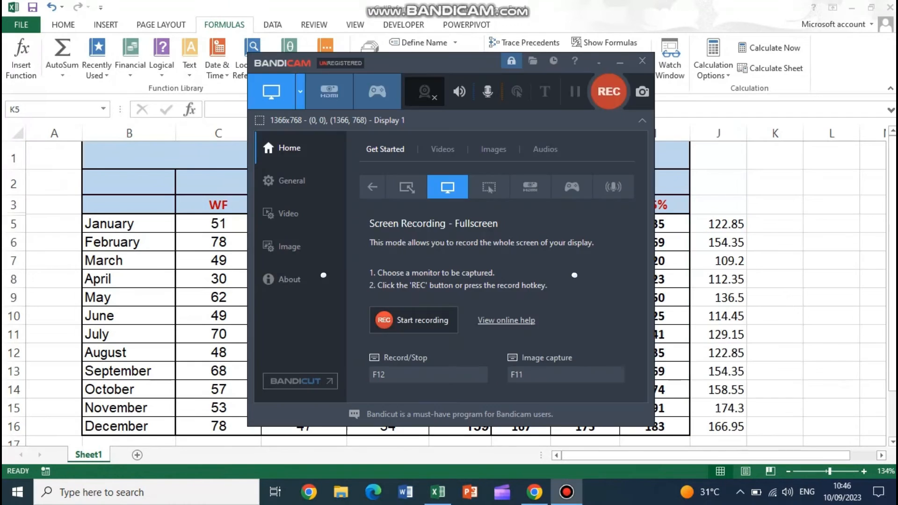
- Calculate the 10% projection in K5 with =totalSales2022*tenPercIncrease and fill the formula down to K16
click(775, 223)
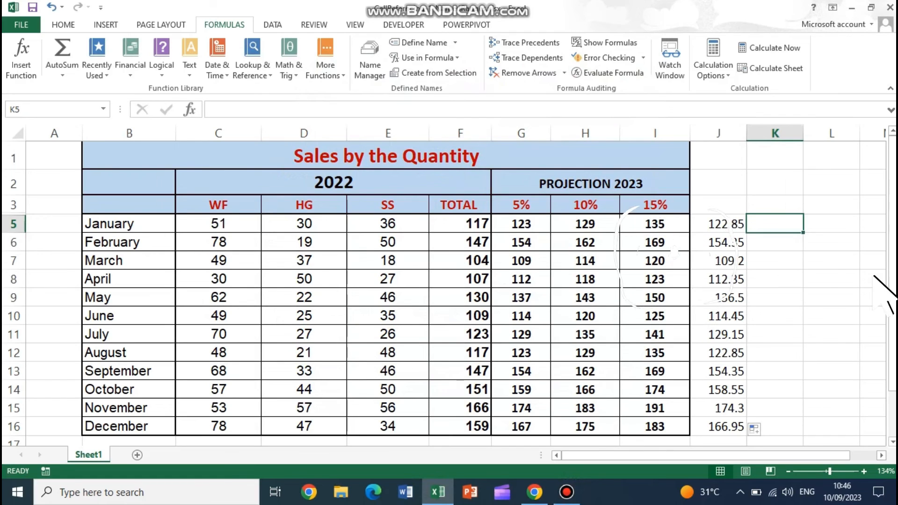
text(=t)
text(ou)
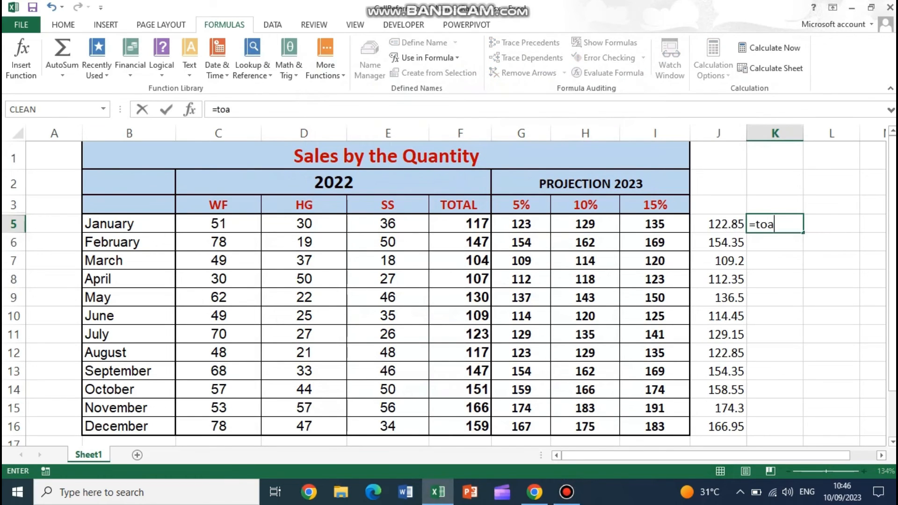
key(BackSpace)
text(t)
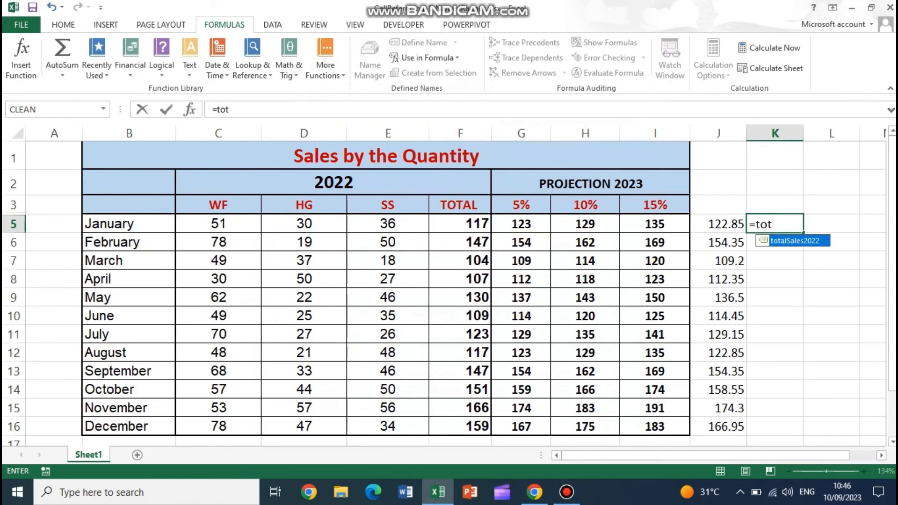
key(Tab)
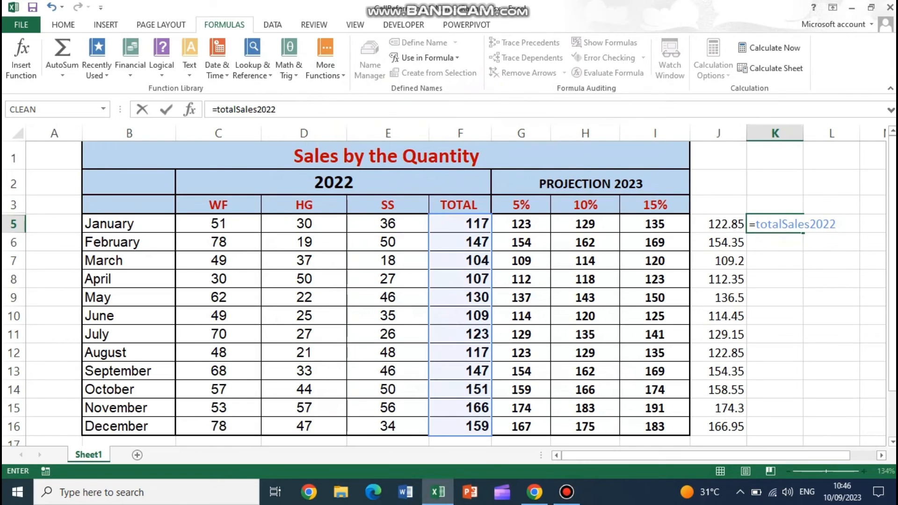
text(*ten)
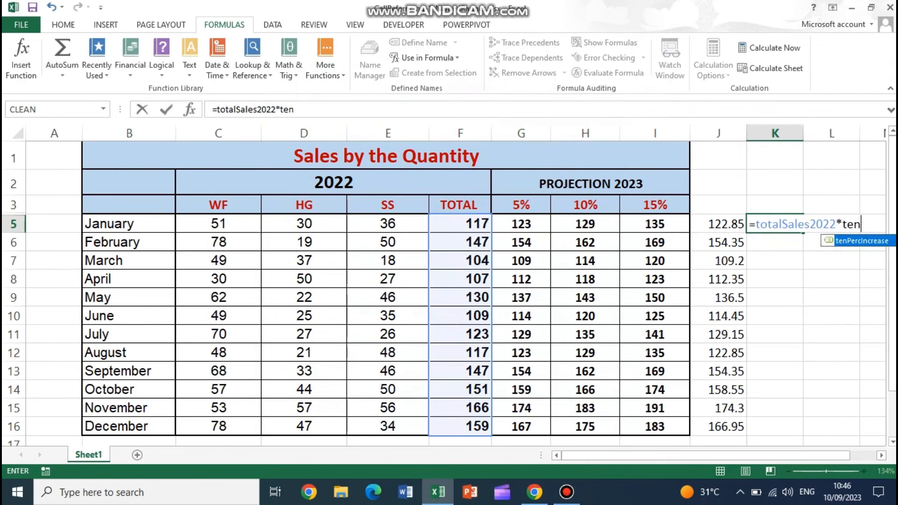
key(Tab)
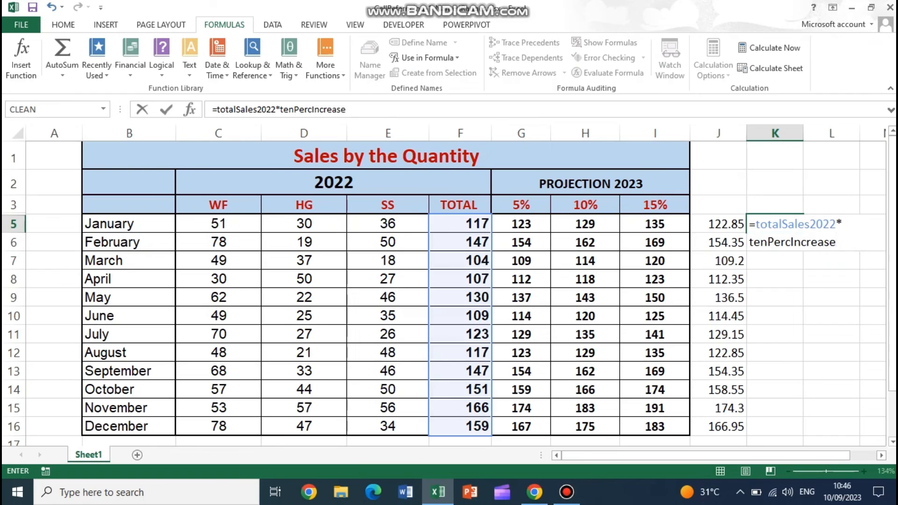
key(Return)
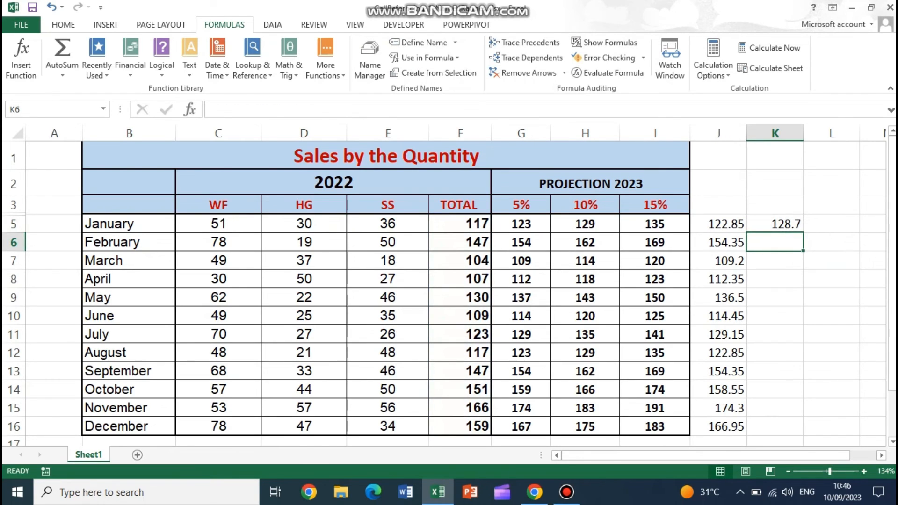
click(775, 224)
drag(803, 233, 803, 428)
click(831, 224)
click(718, 224)
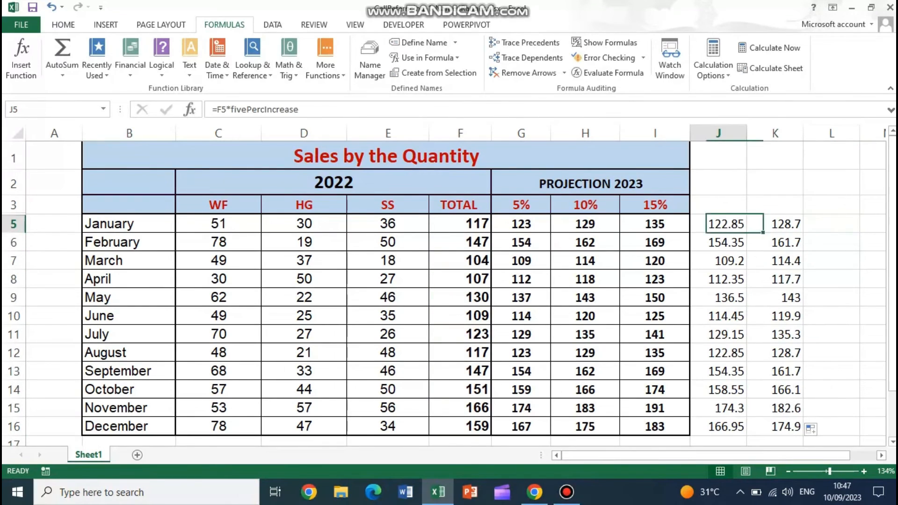
click(832, 223)
drag(521, 205, 654, 205)
- Try to calculate the 15% projection in L5 with =totalSales2022*fifteenPercIncrease and fill the formula down to L16
click(831, 224)
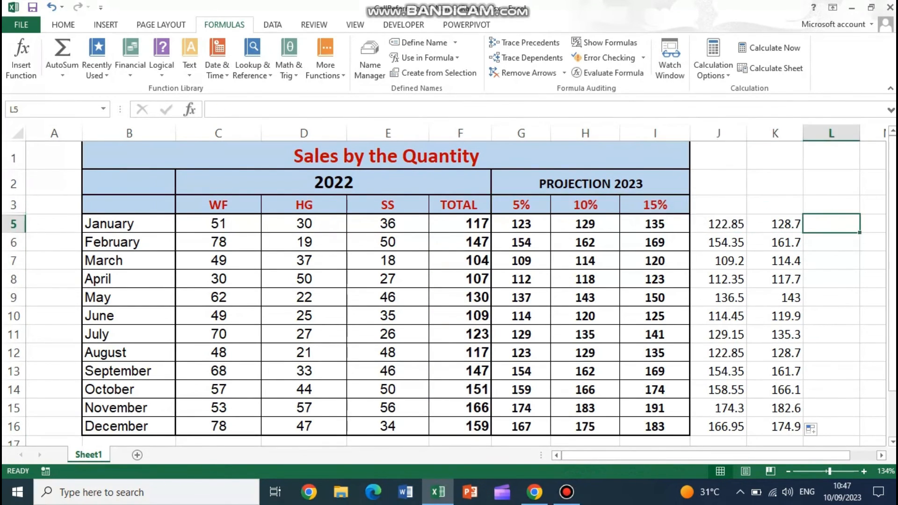
text(=te)
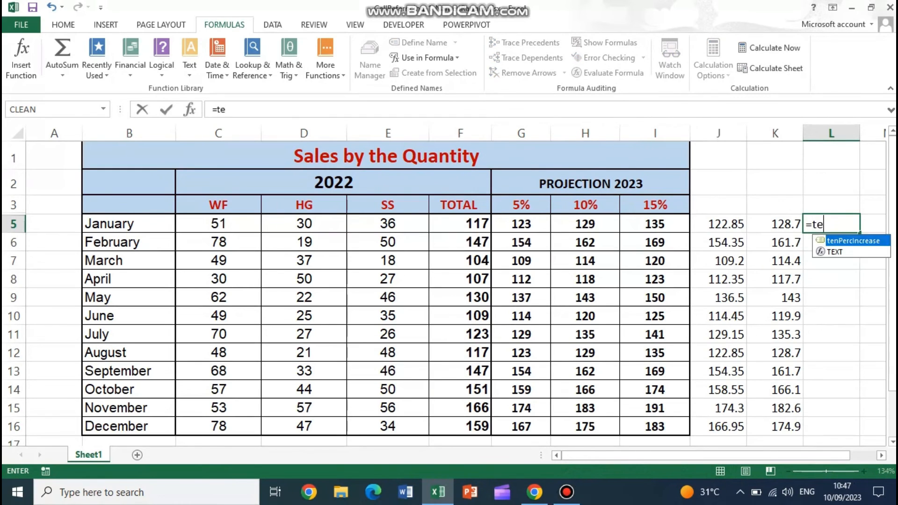
key(BackSpace)
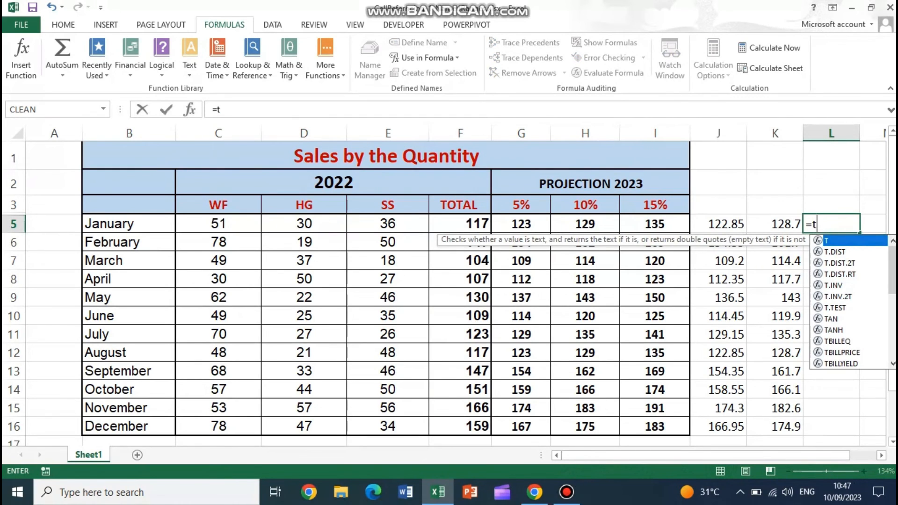
text(ot)
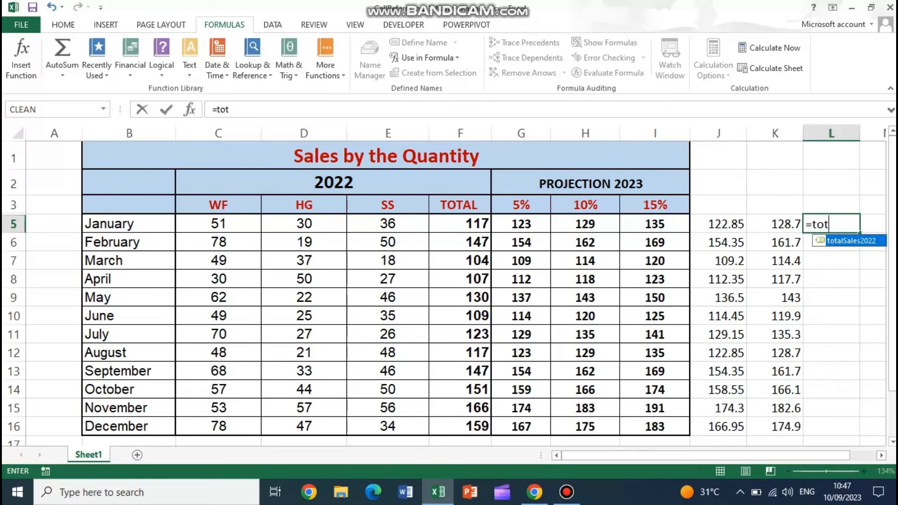
key(Tab)
text(*)
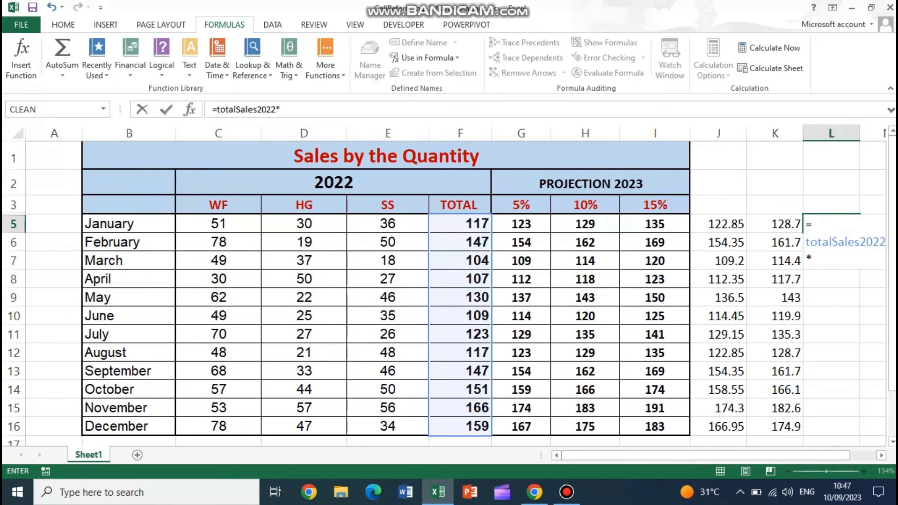
text(fiftee)
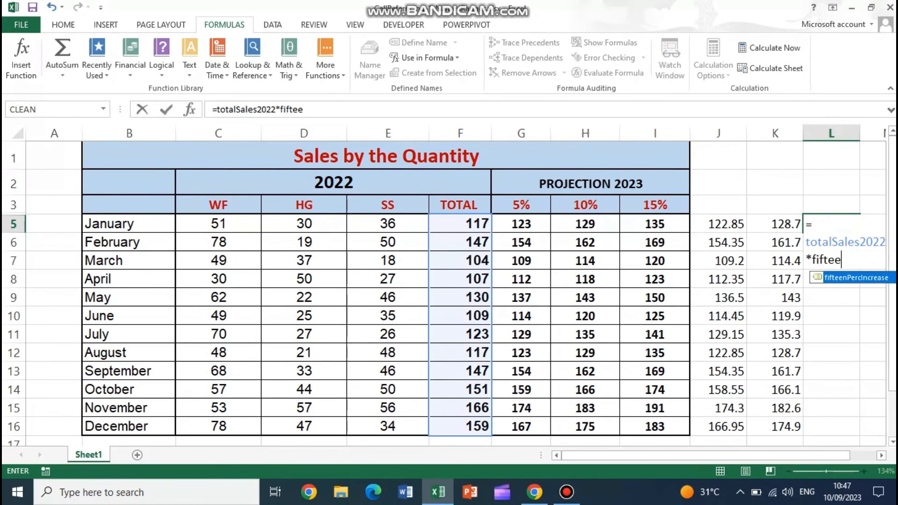
key(Tab)
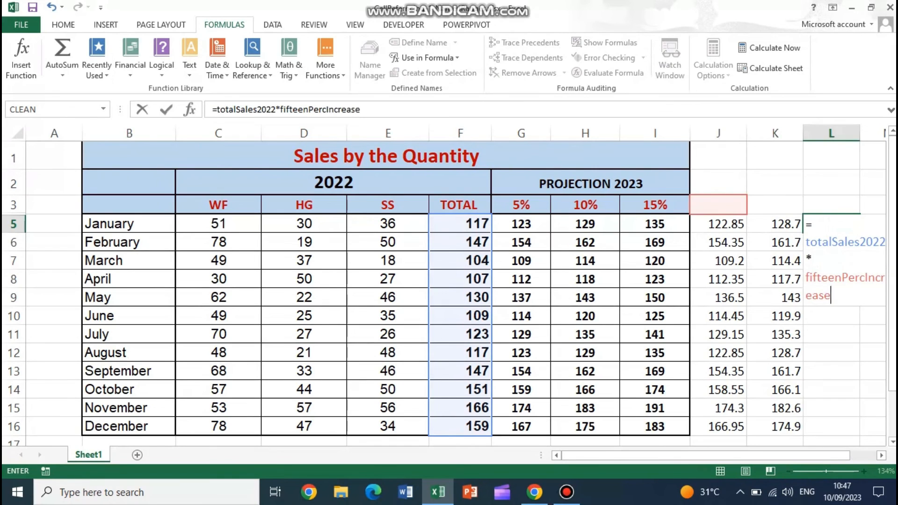
key(Return)
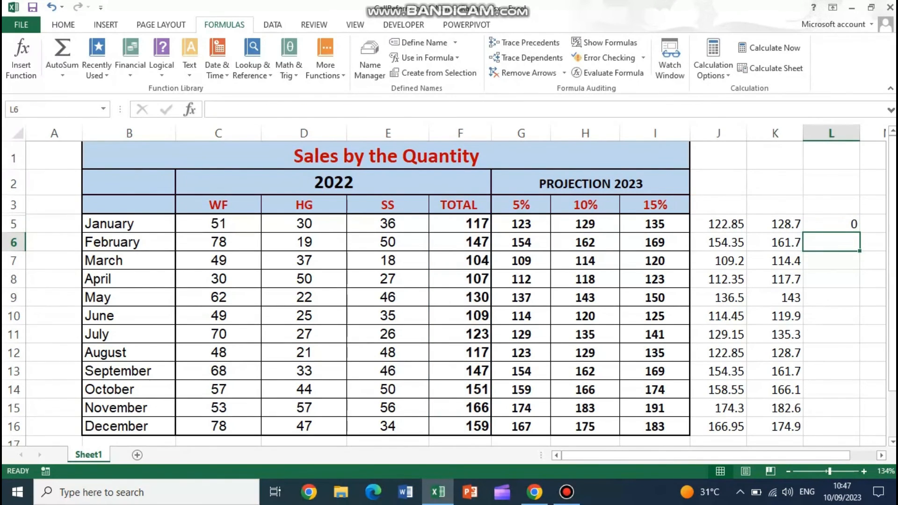
key(Up)
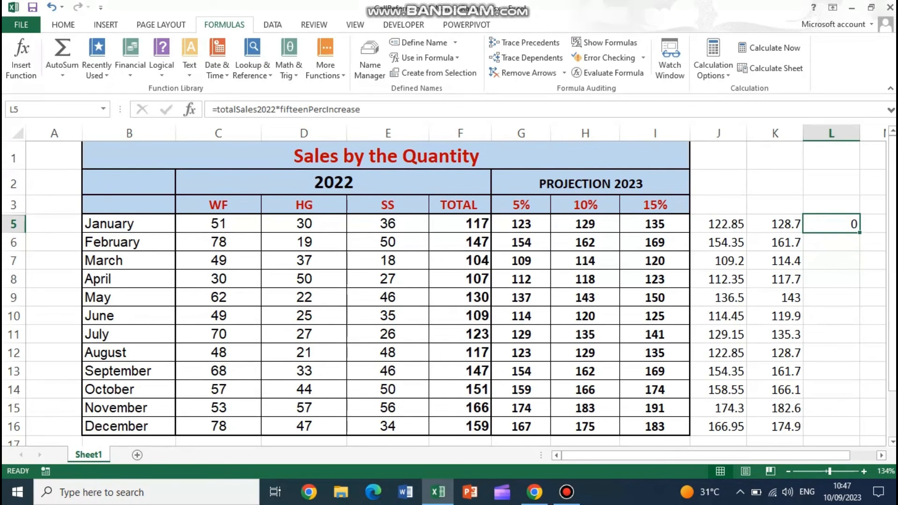
double_click(859, 233)
- Clear the 15% projection formulas from L5:L16
drag(832, 224, 832, 425)
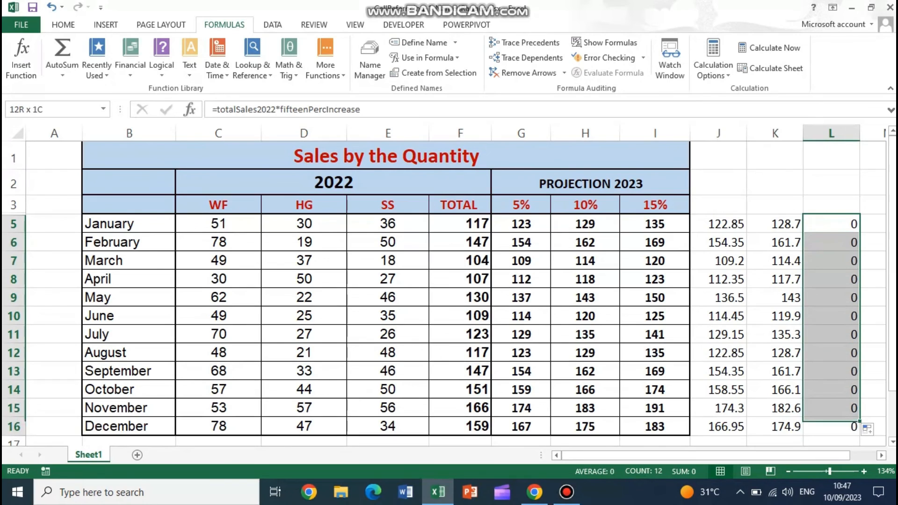
key(Delete)
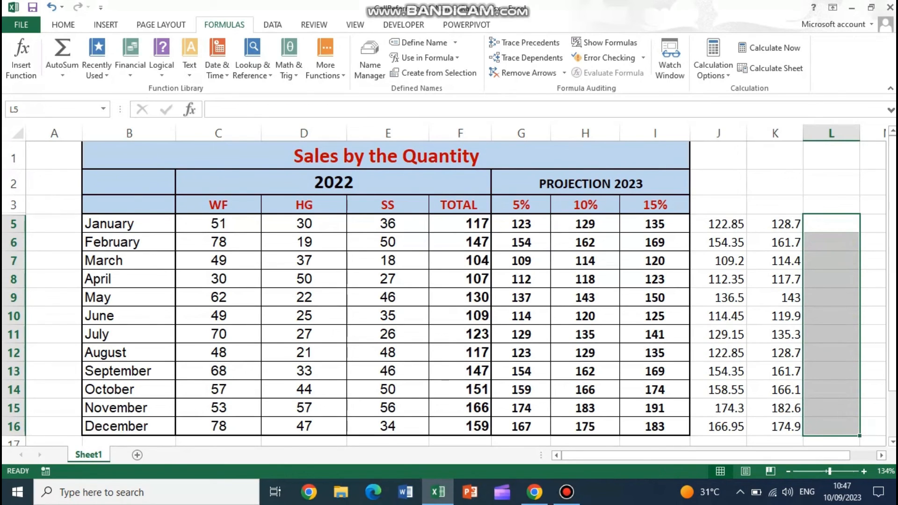
drag(718, 224, 774, 224)
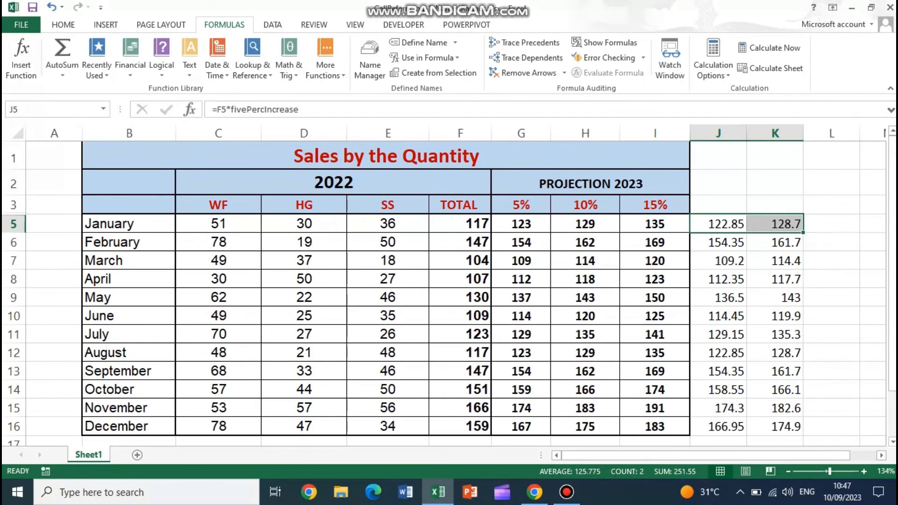
drag(521, 204, 655, 205)
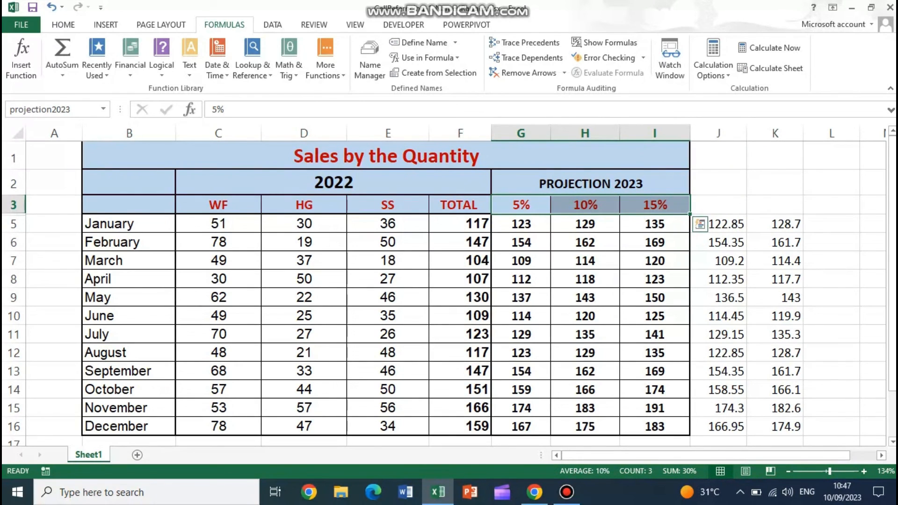
drag(521, 223, 655, 426)
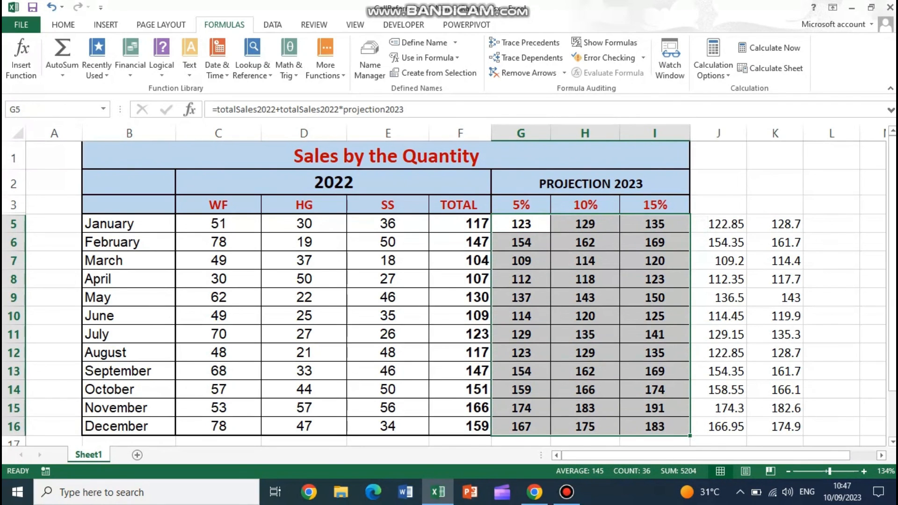
- Center the 2022 monthly totals in the totalSales2022 range F5:F16 horizontally
drag(460, 223, 477, 426)
click(56, 109)
text(totalSales2022)
key(Return)
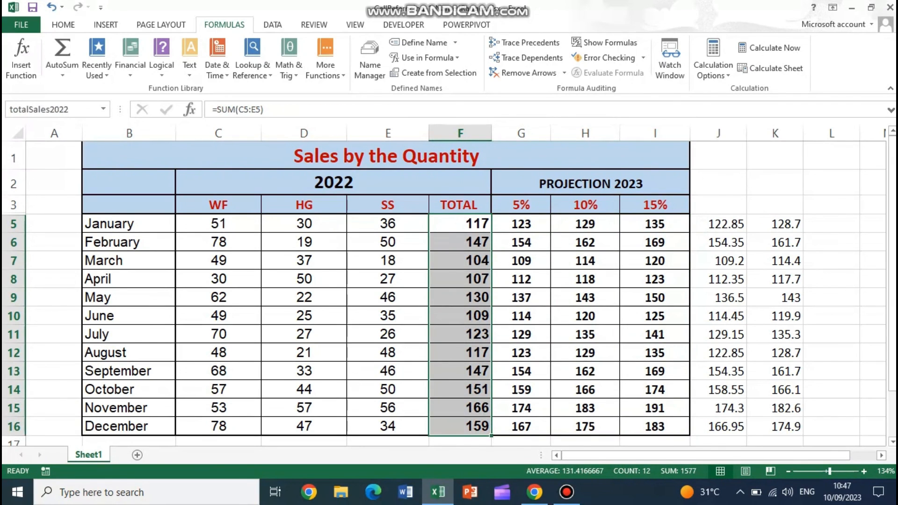
click(64, 24)
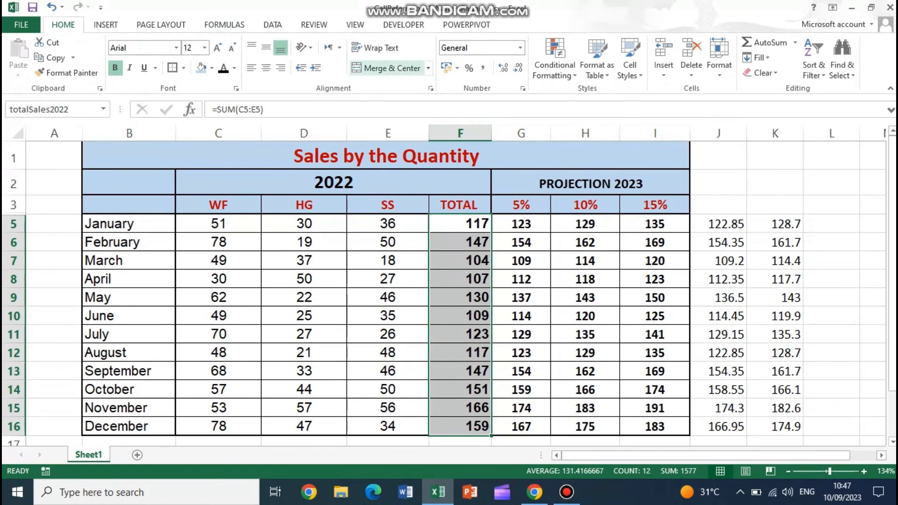
click(266, 68)
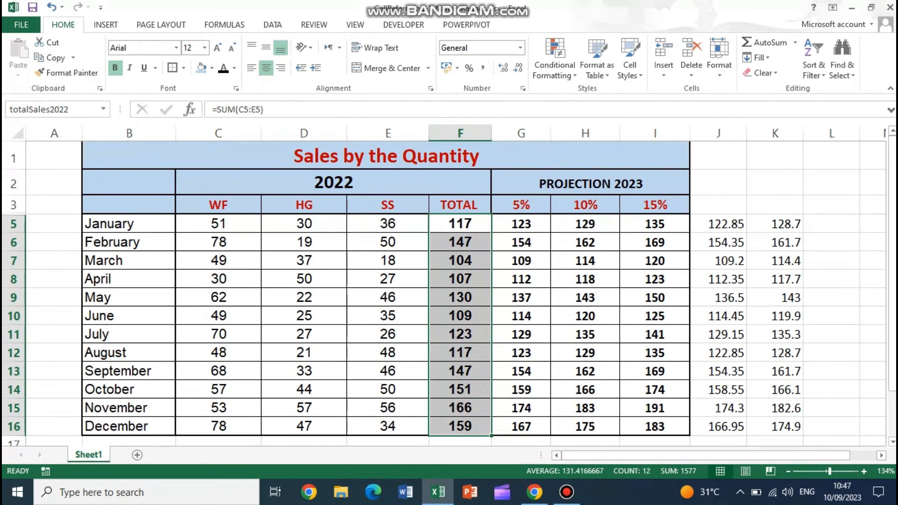
drag(521, 224, 654, 223)
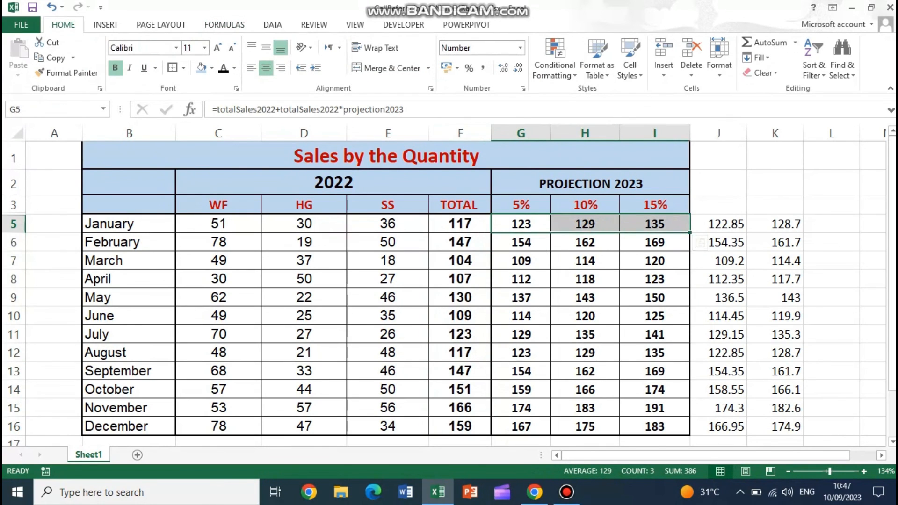
click(521, 224)
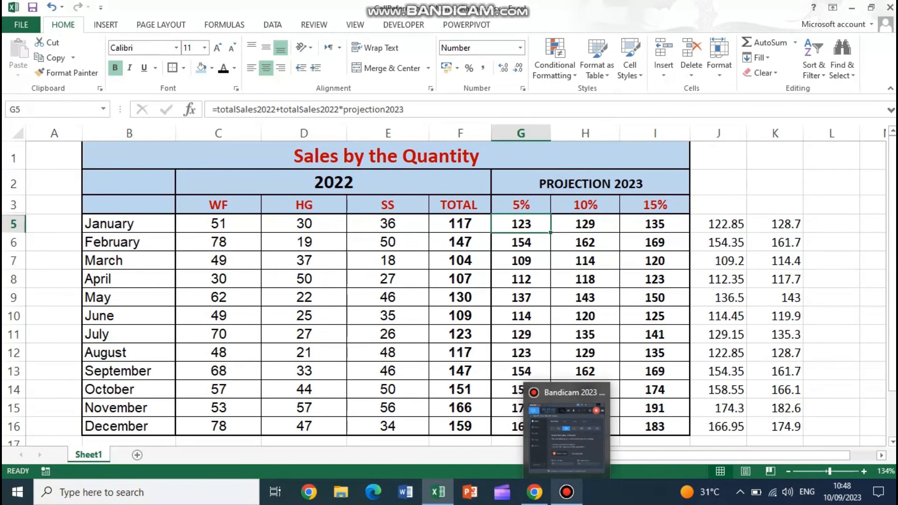
- Create a default chart sheet from the sales table and close the workbook CellRefencing-1-NamedRanges.xlsx
key(F11)
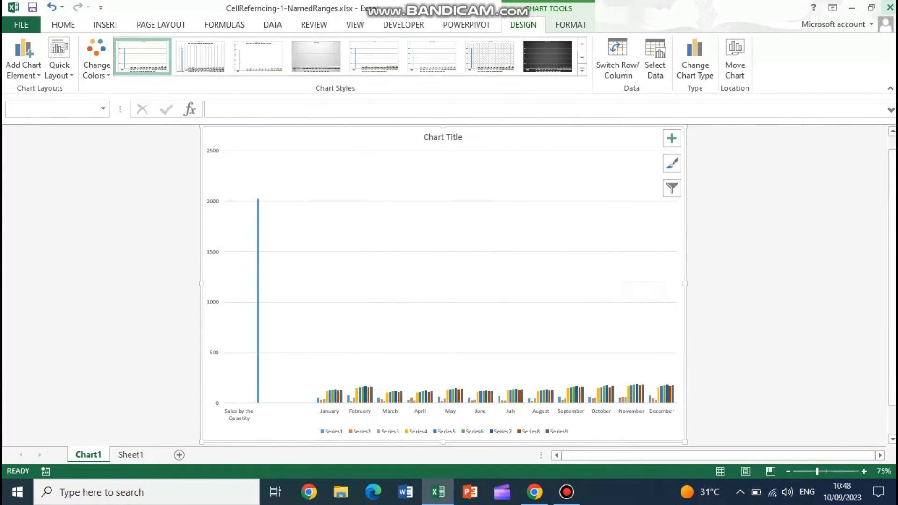
click(890, 7)
click(451, 262)
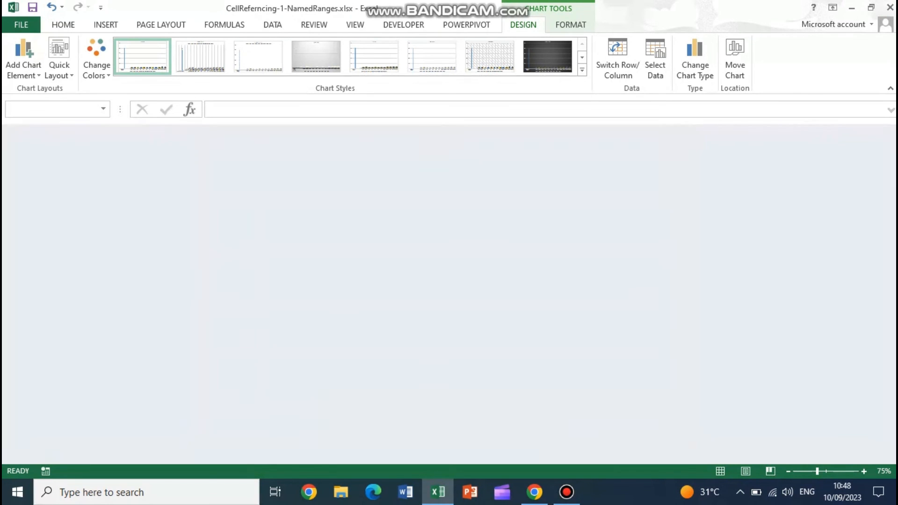